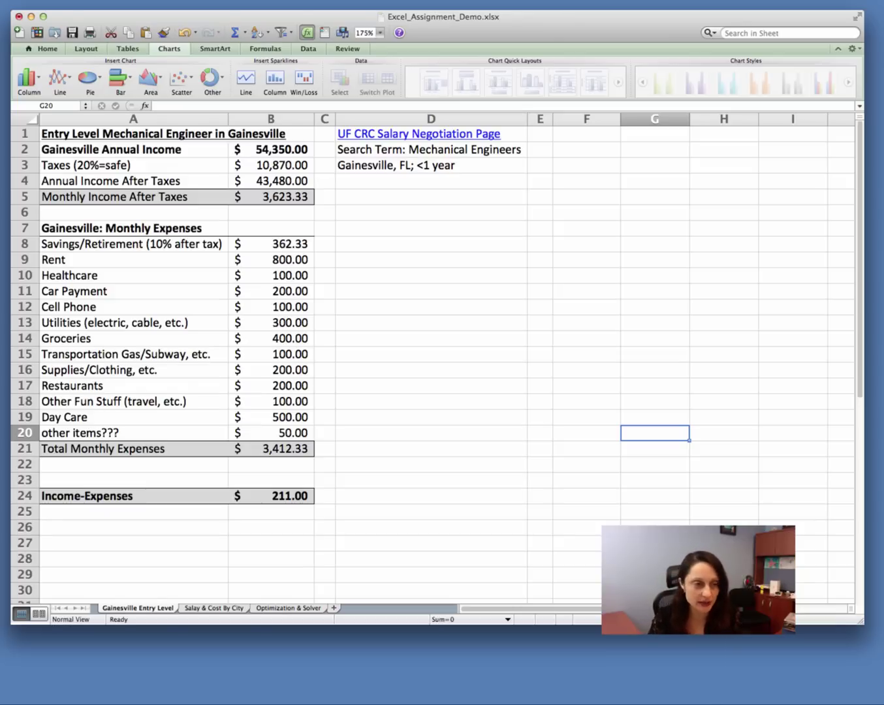
# Step: Copy the monthly expense names and amounts, from Savings/Retirement through other items, in A8:B20
pyautogui.click(437, 406)
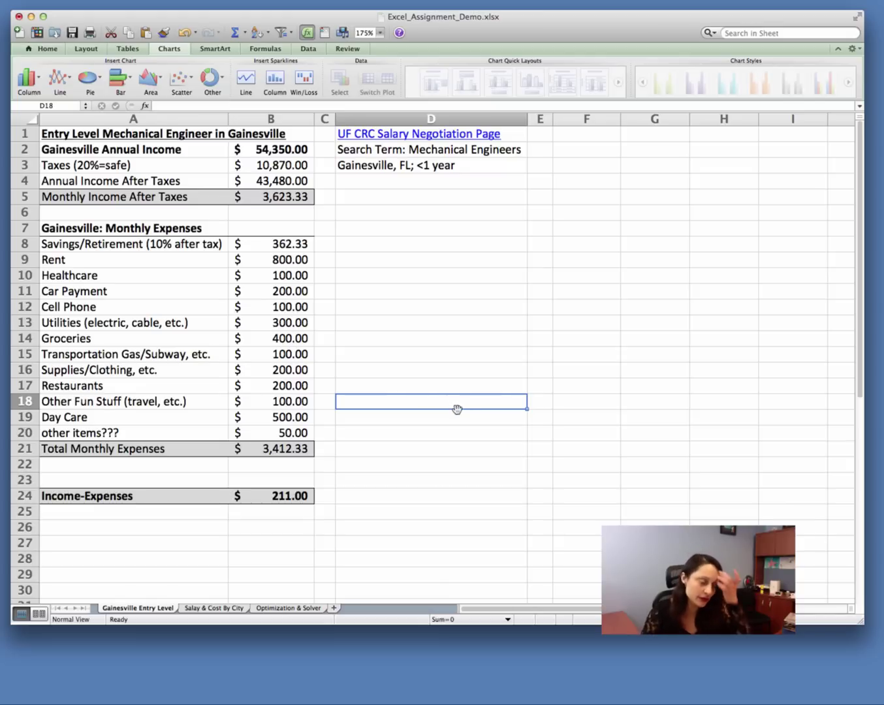
pyautogui.click(92, 245)
pyautogui.moveTo(92, 245); pyautogui.dragTo(274, 436)
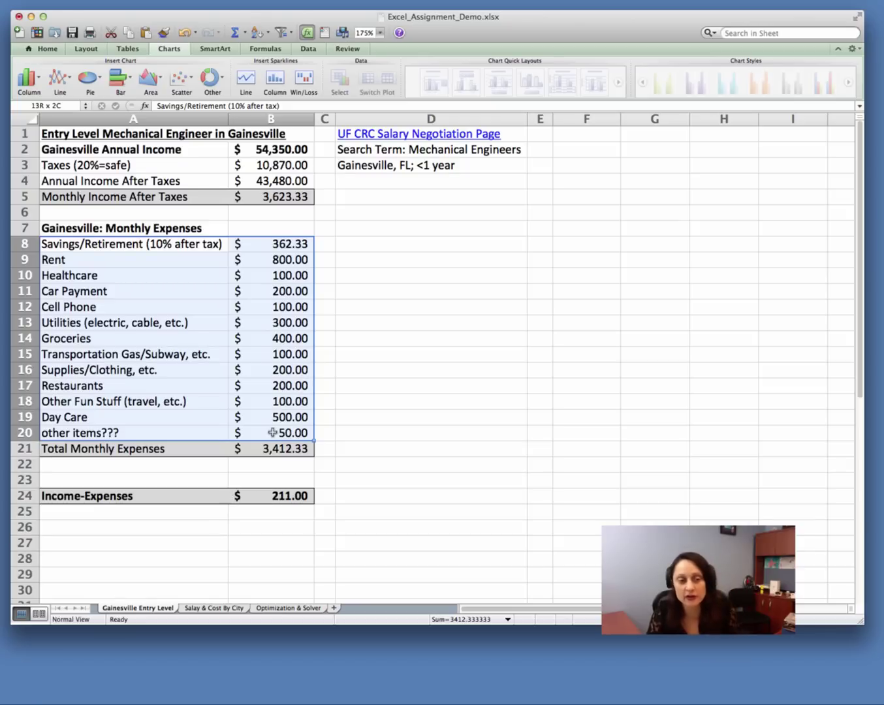
pyautogui.moveTo(272, 433); pyautogui.dragTo(272, 432)
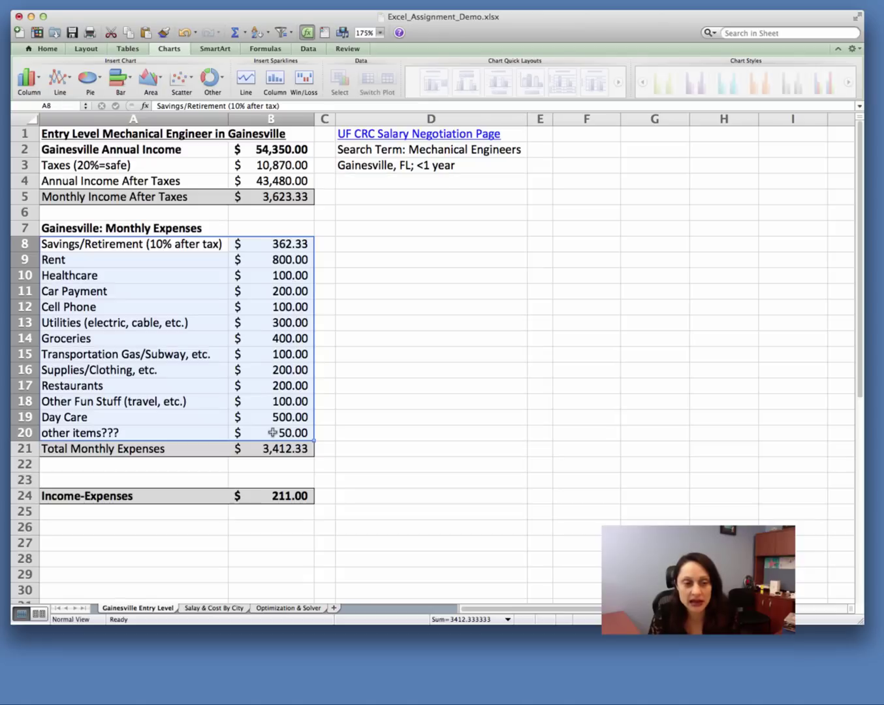
pyautogui.rightClick(256, 320)
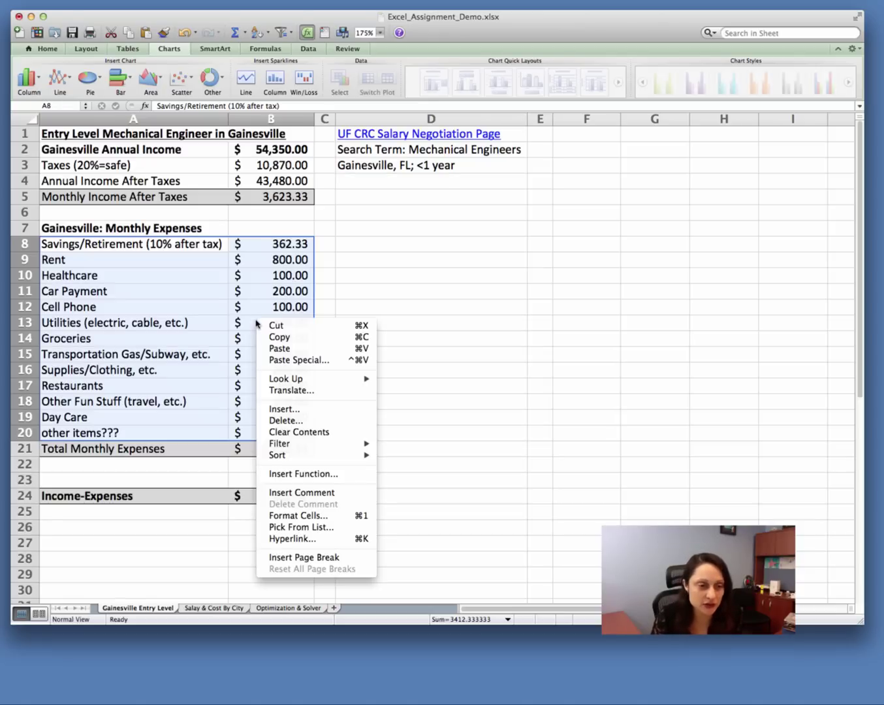
pyautogui.click(274, 337)
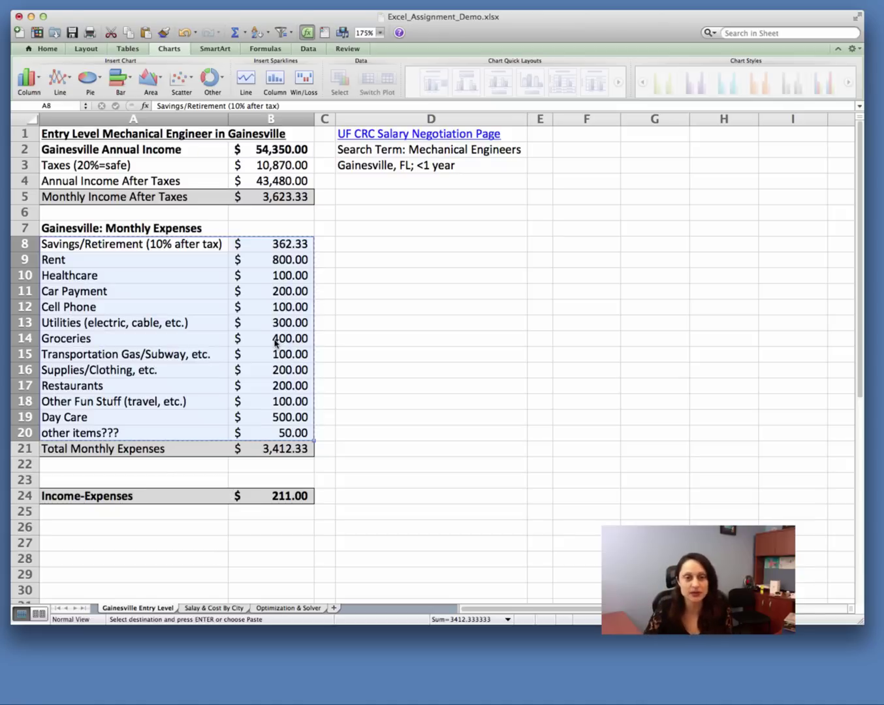
# Step: Paste the copied expenses at cell F1 as values only, with no operation
pyautogui.click(573, 132)
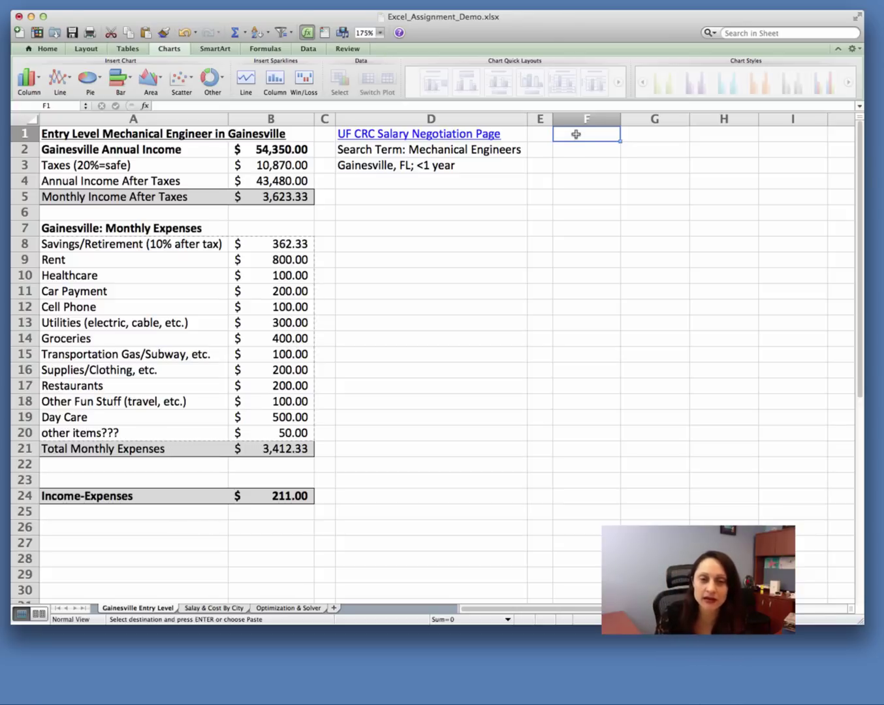
pyautogui.rightClick(576, 133)
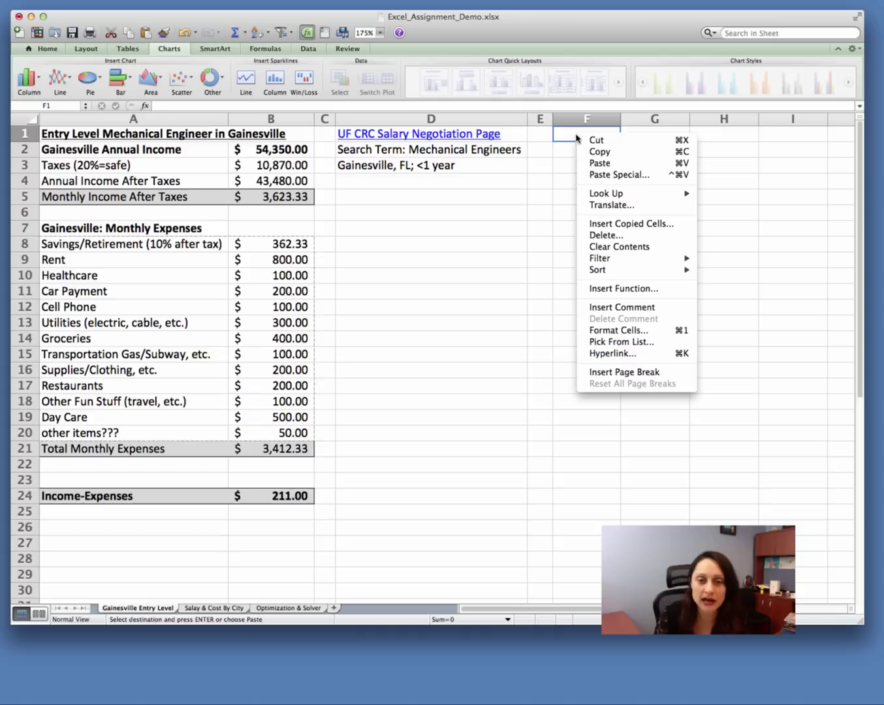
pyautogui.click(653, 178)
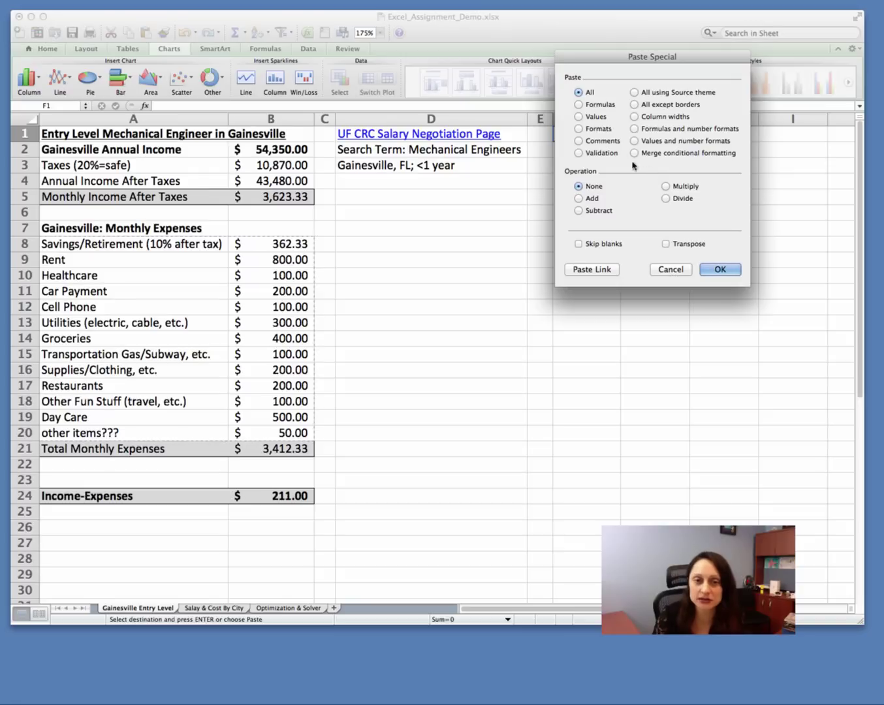
pyautogui.click(579, 117)
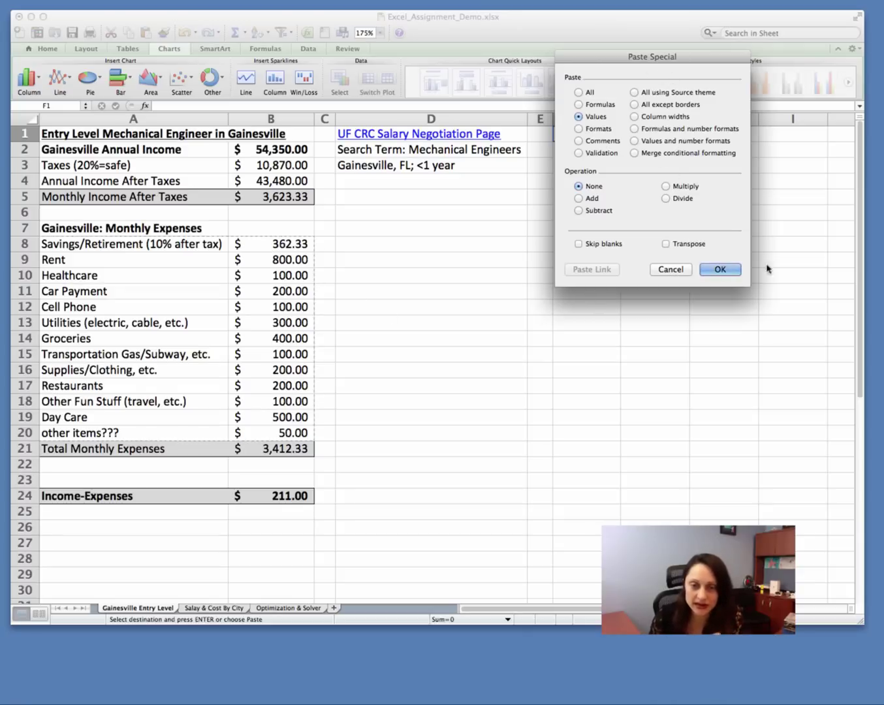
pyautogui.click(726, 269)
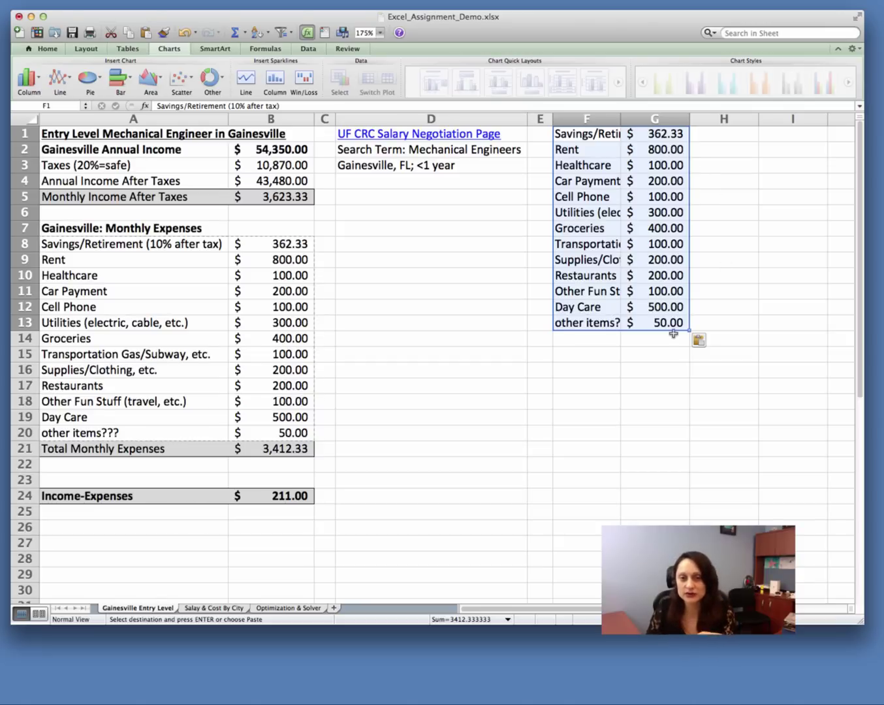
# Step: Check the pasted amounts in column G and autofit column F to its longest expense name
pyautogui.click(680, 210)
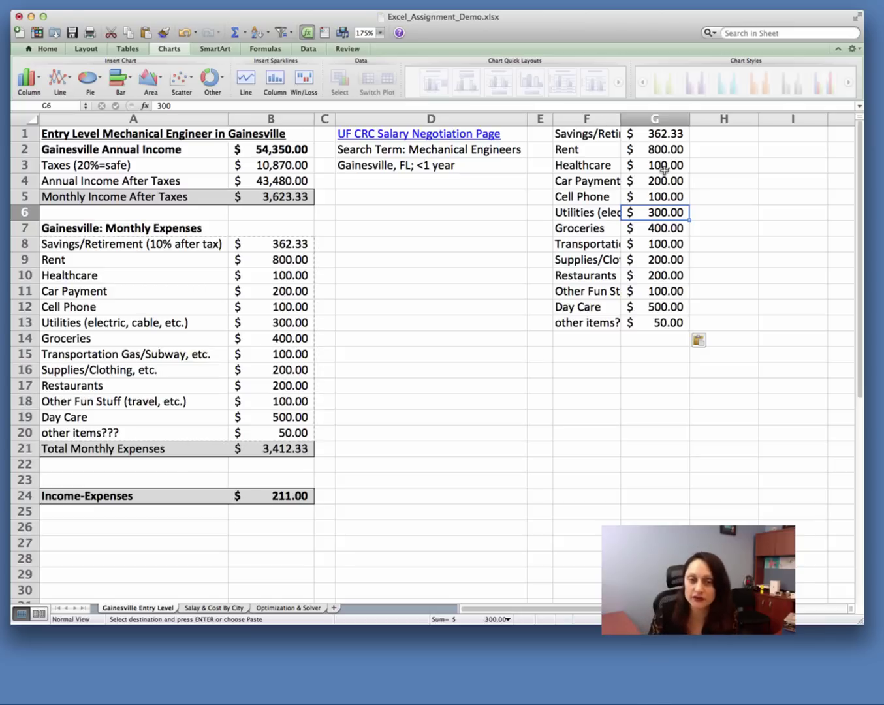
pyautogui.click(657, 137)
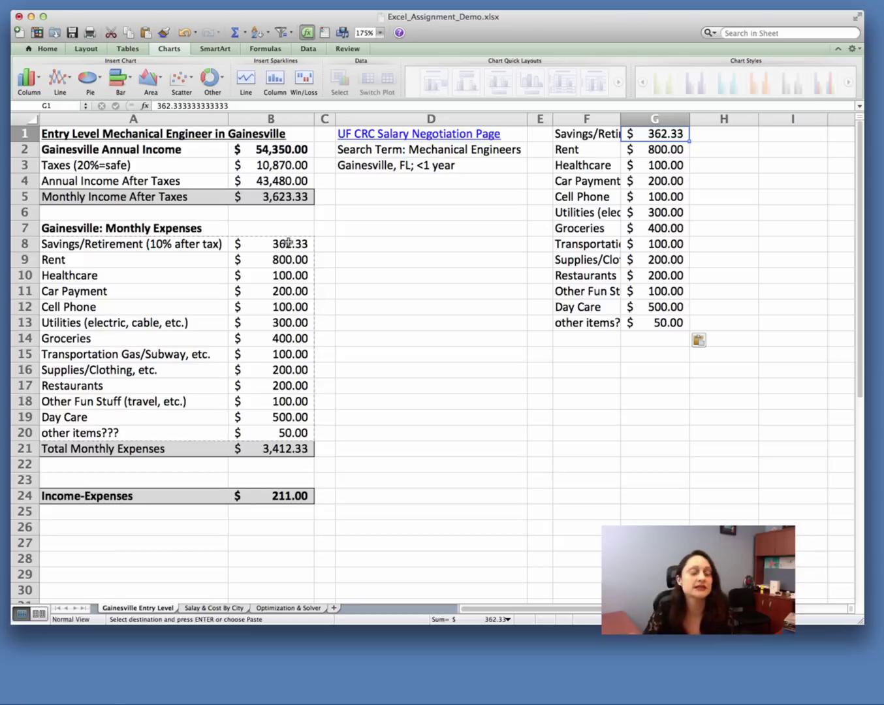
pyautogui.click(748, 254)
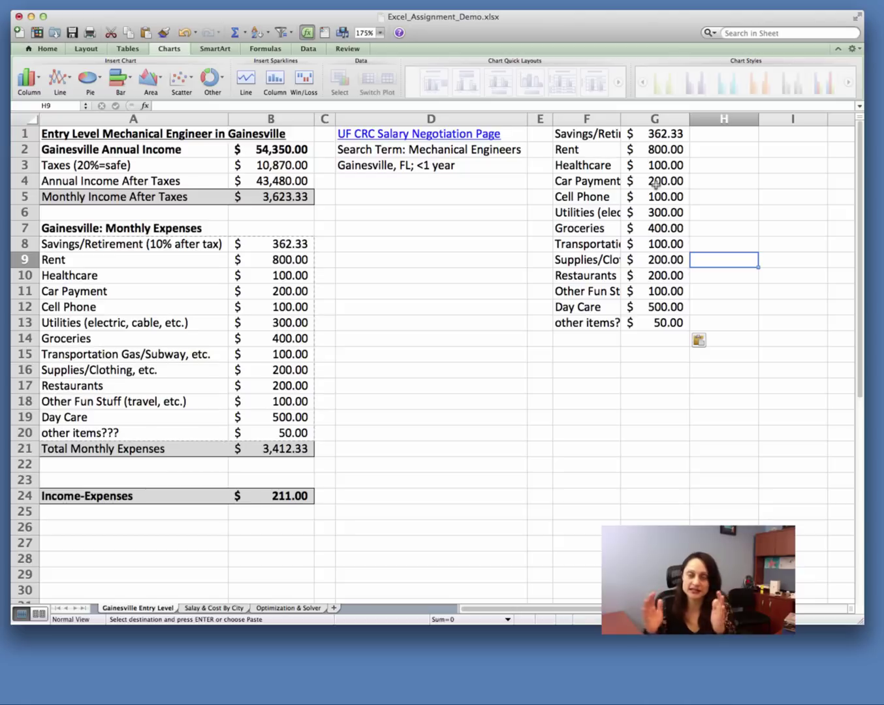
pyautogui.doubleClick(619, 119)
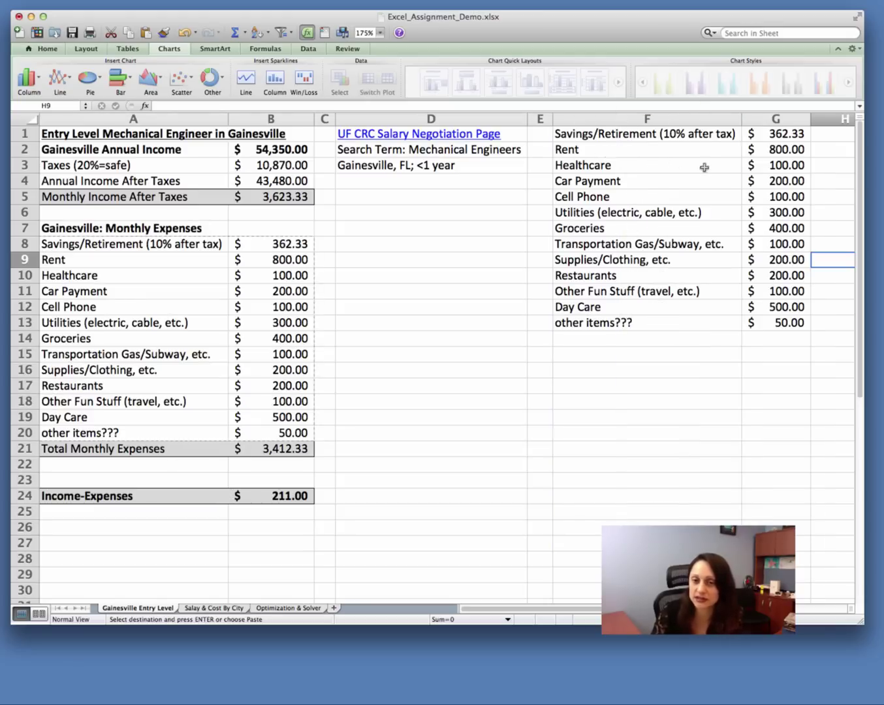
# Step: Apply the accounting currency format to all of column G
pyautogui.click(792, 121)
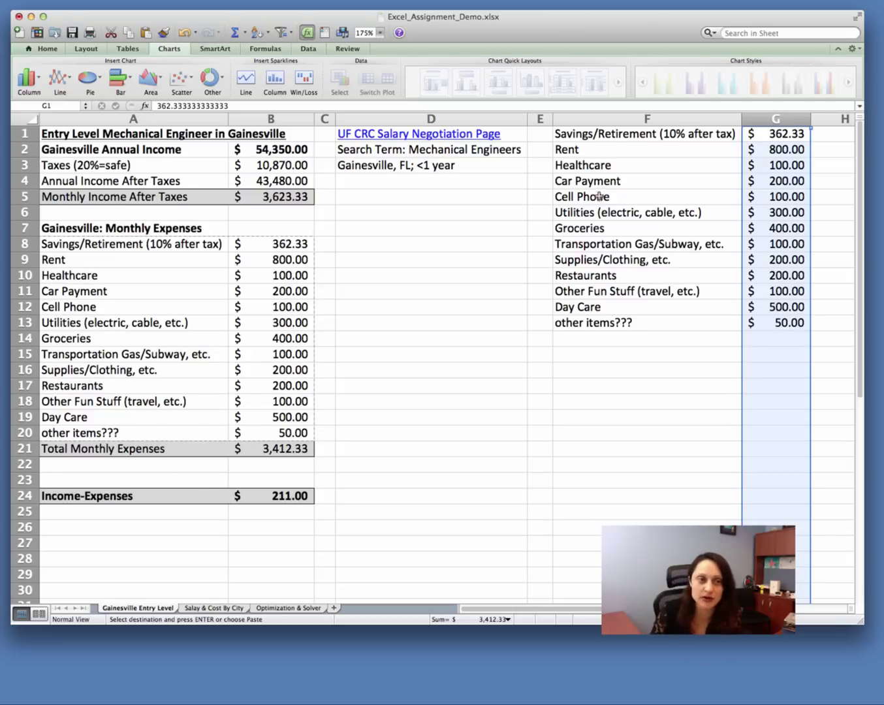
pyautogui.click(48, 50)
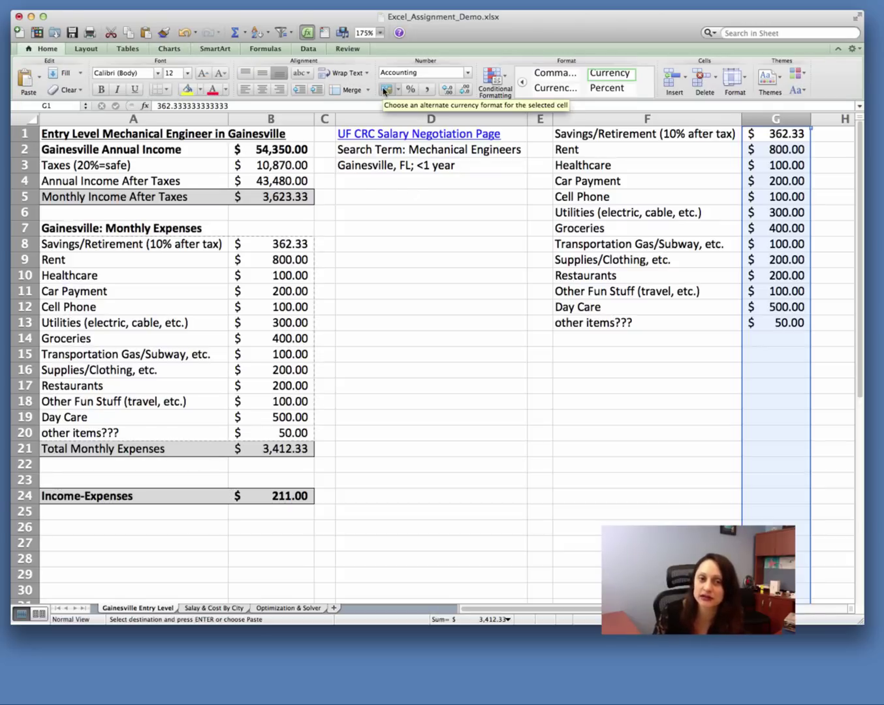
pyautogui.click(386, 89)
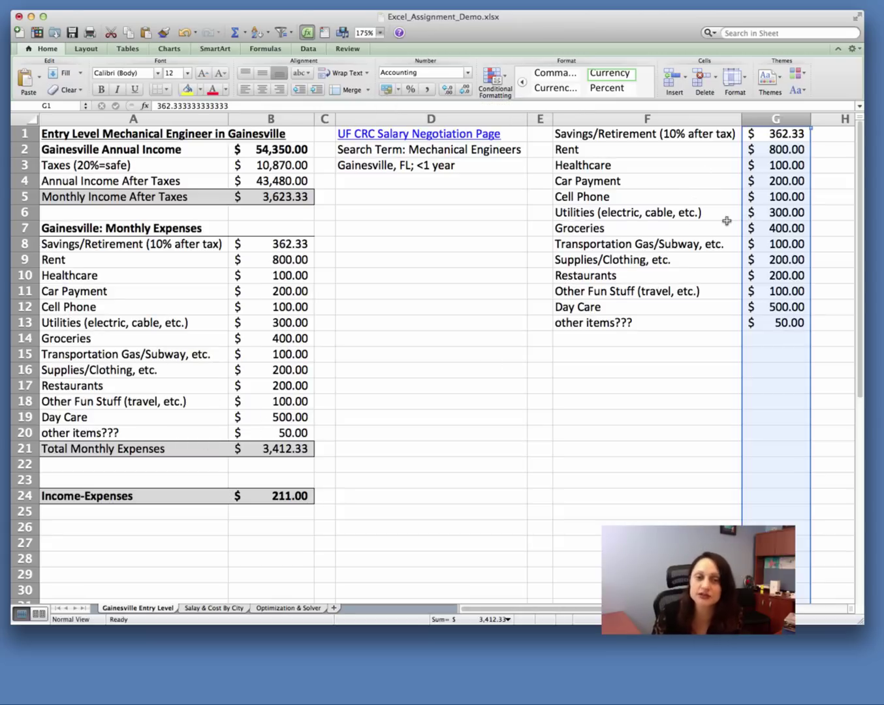
pyautogui.click(673, 422)
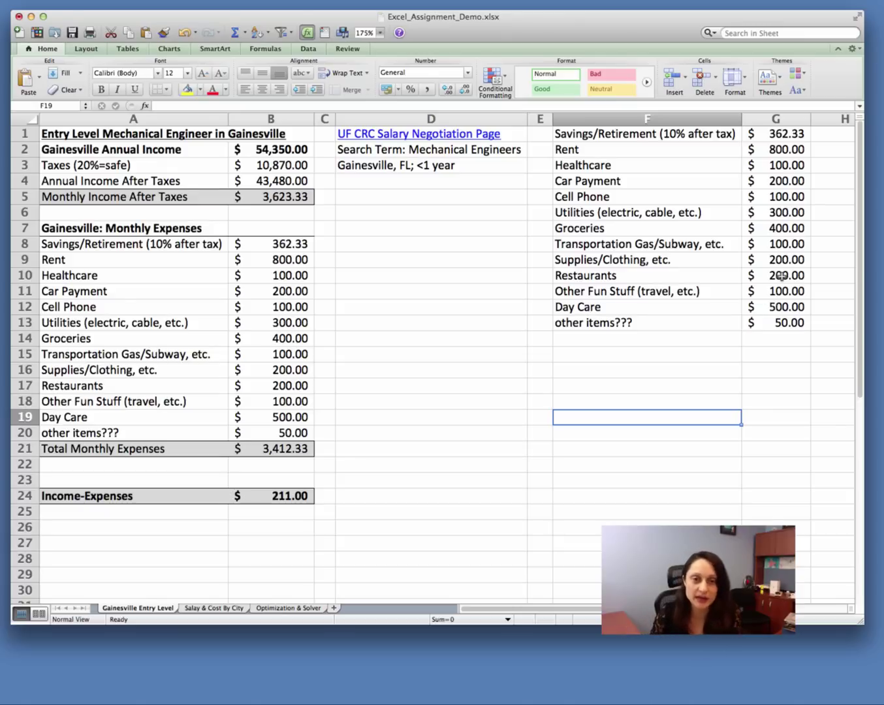
# Step: Shorten the label in cell F1 to Savings/Retirement
pyautogui.click(675, 136)
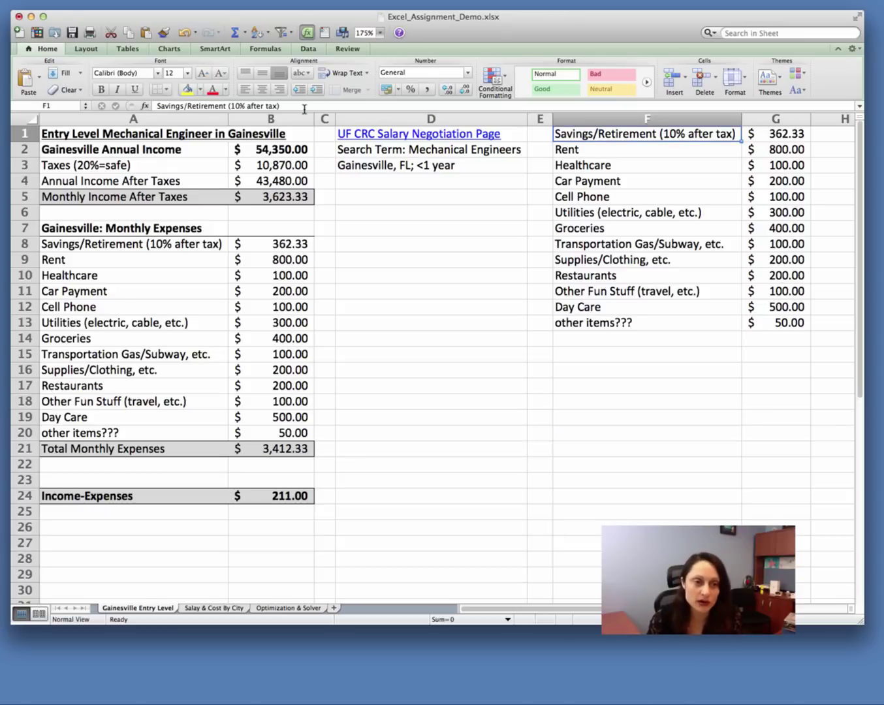
pyautogui.click(305, 107)
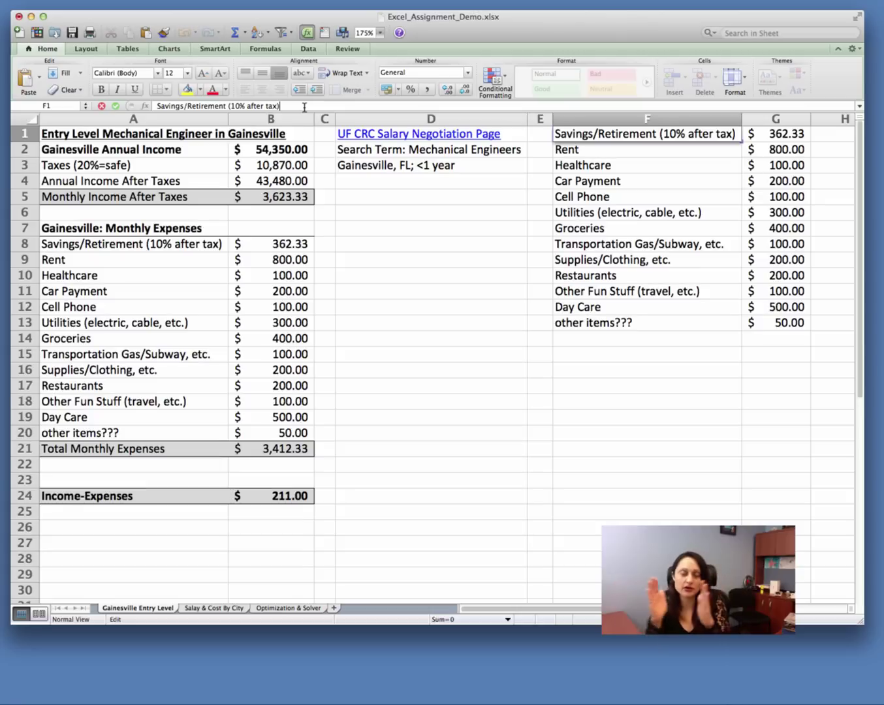
pyautogui.press('BackSpace')
pyautogui.press('BackSpace')
pyautogui.press('BackSpace')
pyautogui.press('BackSpace')
pyautogui.press('BackSpace')
pyautogui.press('BackSpace')
pyautogui.press('BackSpace')
pyautogui.press('BackSpace')
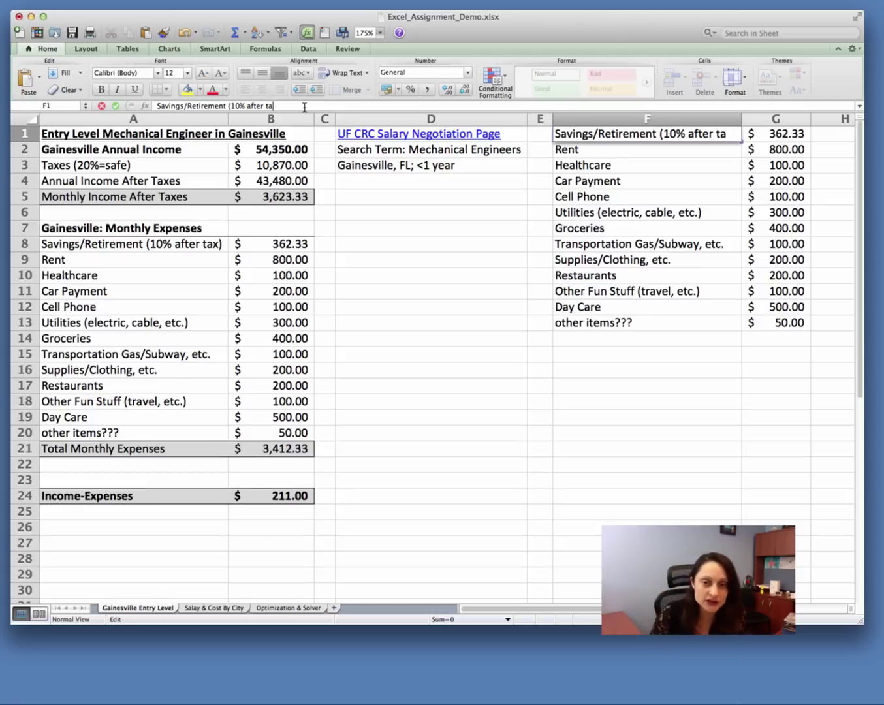
pyautogui.press('BackSpace')
pyautogui.press('BackSpace')
pyautogui.press('BackSpace')
pyautogui.press('BackSpace')
pyautogui.press('BackSpace')
pyautogui.press('BackSpace')
pyautogui.press('BackSpace')
pyautogui.press('BackSpace')
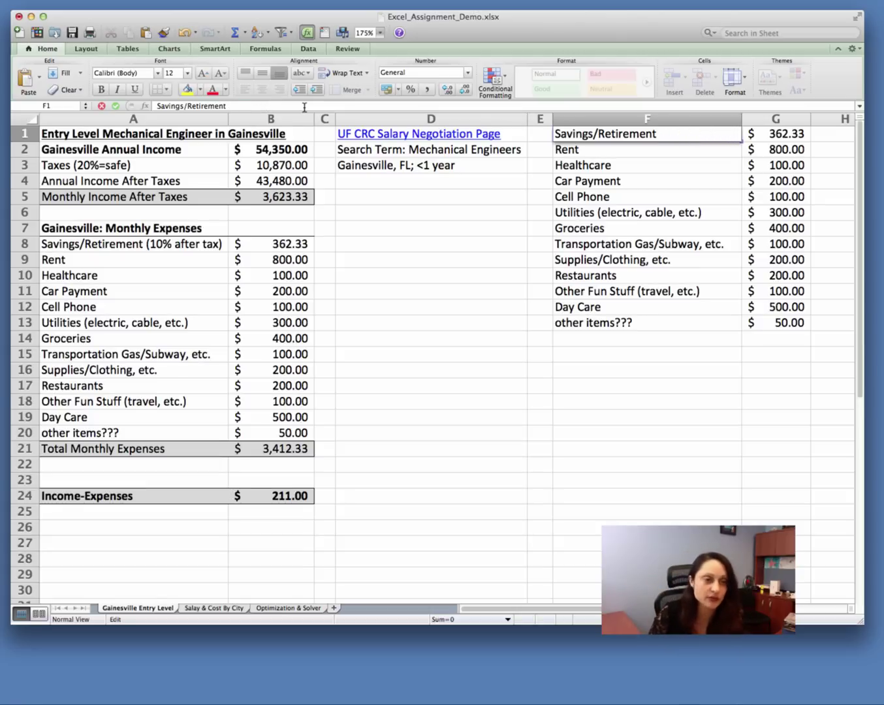
pyautogui.press('Return')
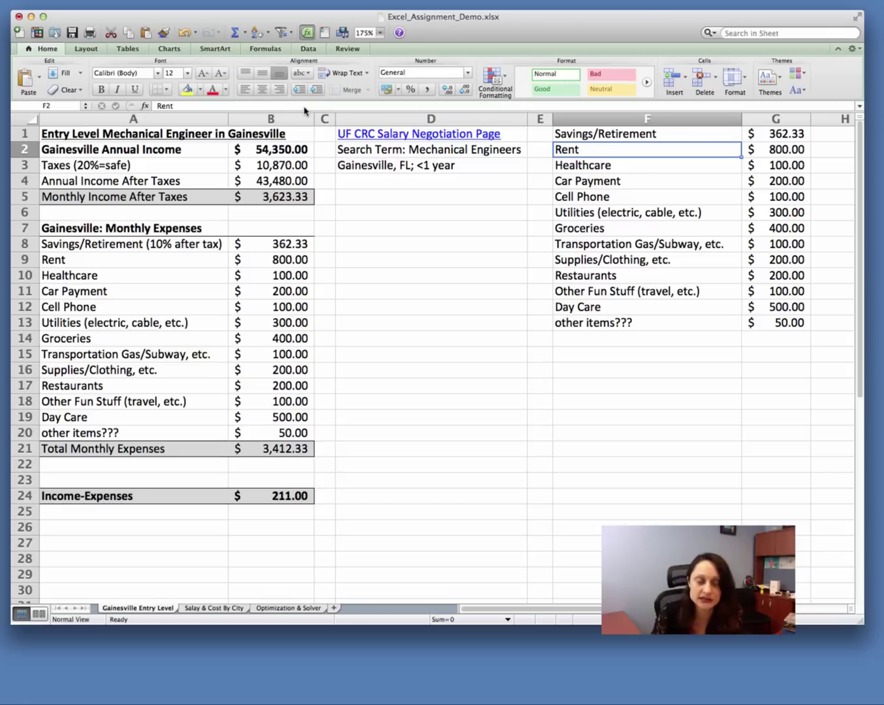
# Step: Shorten the utilities label in cell F6 to Utilities
pyautogui.click(610, 169)
pyautogui.click(610, 177)
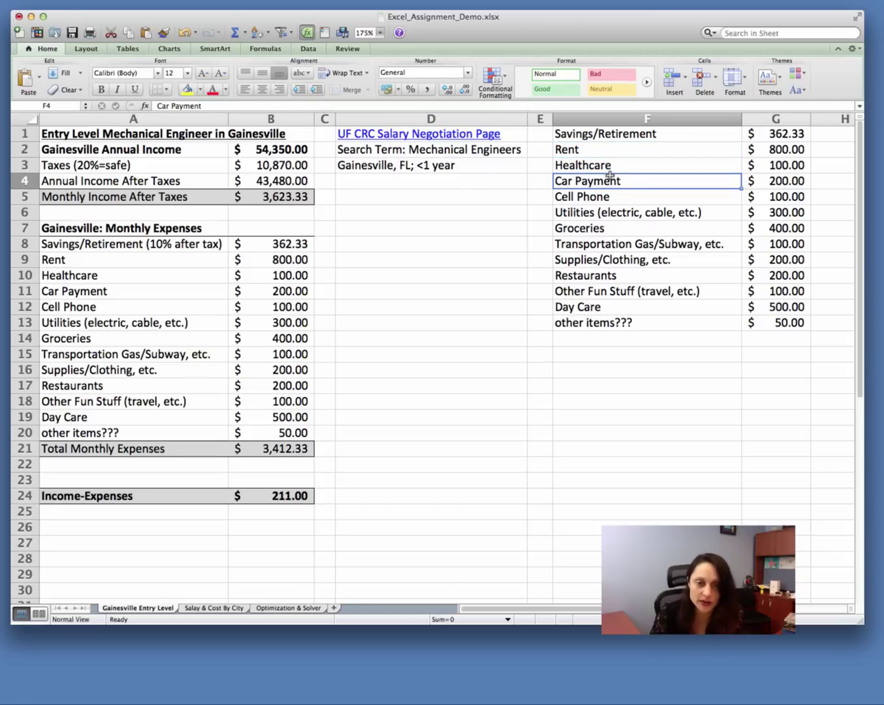
pyautogui.press('Down')
pyautogui.press('Down')
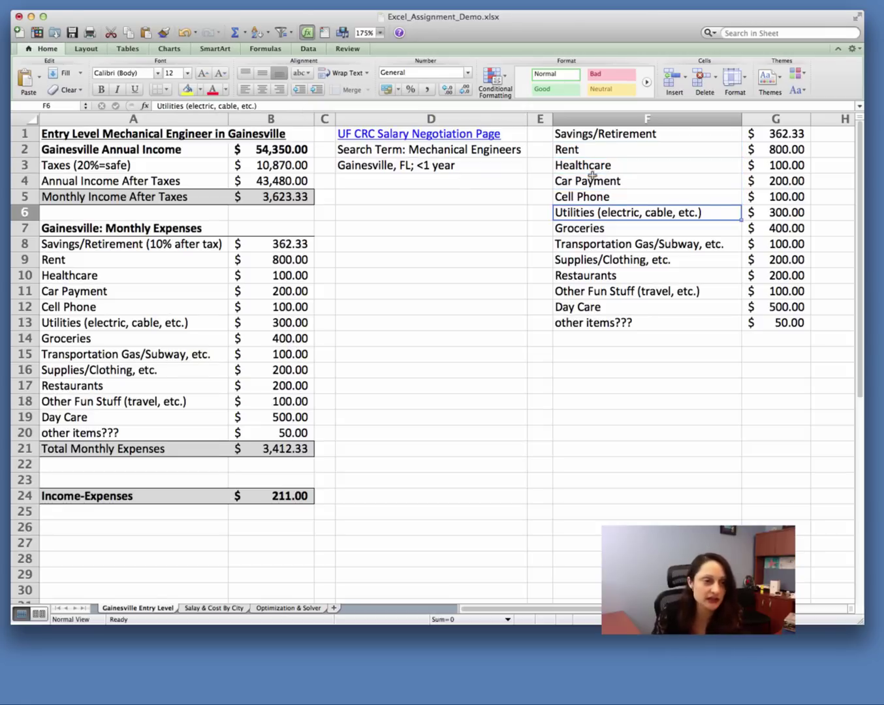
pyautogui.click(262, 106)
pyautogui.press('BackSpace')
pyautogui.press('BackSpace')
pyautogui.press('BackSpace')
pyautogui.press('BackSpace')
pyautogui.press('BackSpace')
pyautogui.press('BackSpace')
pyautogui.press('BackSpace')
pyautogui.press('BackSpace')
pyautogui.press('BackSpace')
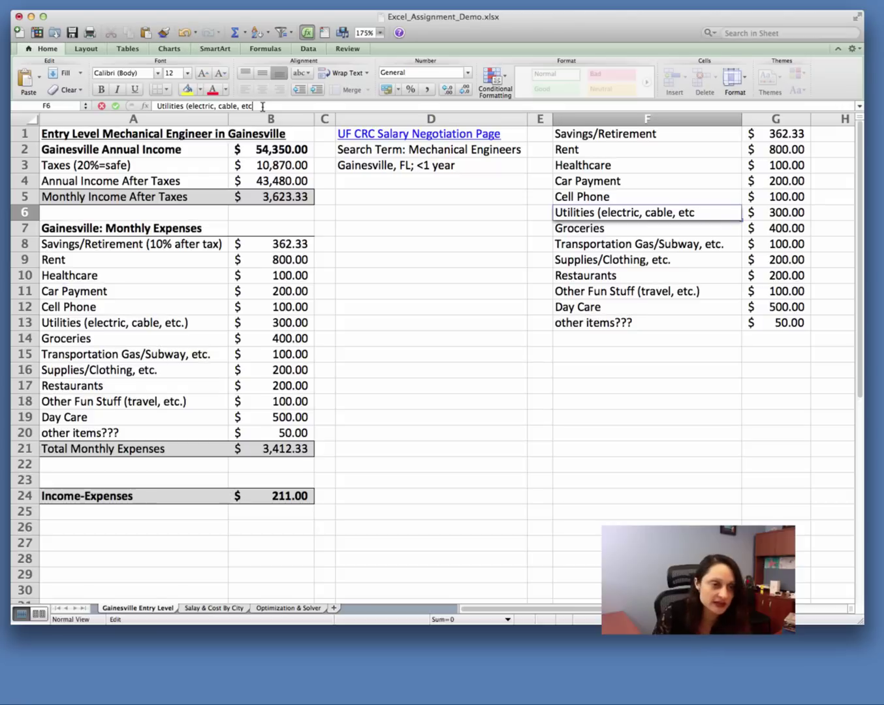
pyautogui.press('BackSpace')
pyautogui.press('BackSpace')
pyautogui.press('BackSpace')
pyautogui.press('BackSpace')
pyautogui.press('BackSpace')
pyautogui.press('BackSpace')
pyautogui.press('BackSpace')
pyautogui.press('BackSpace')
pyautogui.press('BackSpace')
pyautogui.press('BackSpace')
pyautogui.press('BackSpace')
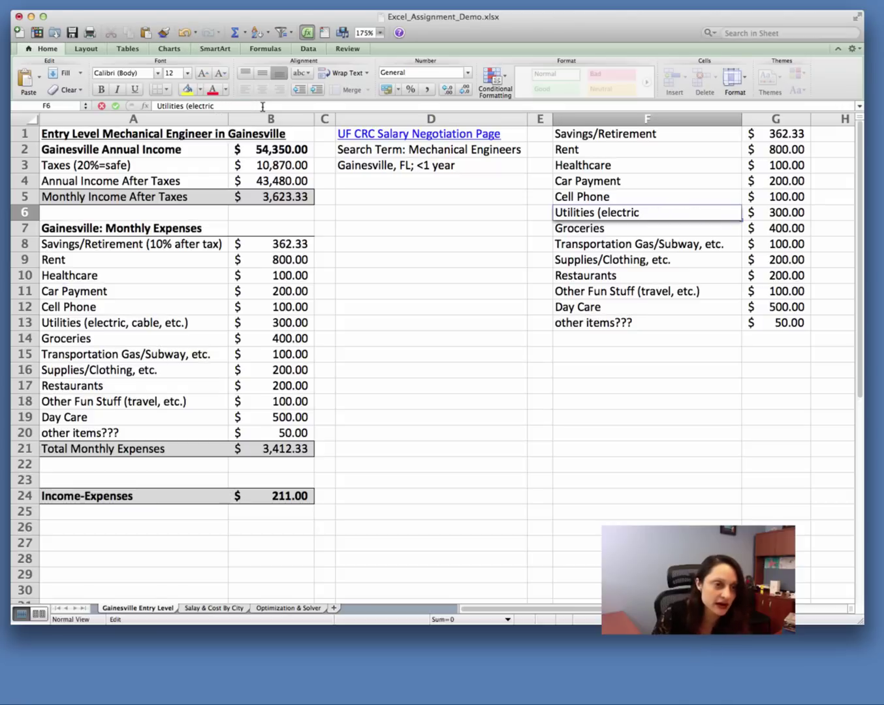
pyautogui.press('BackSpace')
pyautogui.press('BackSpace')
pyautogui.press('BackSpace')
pyautogui.press('BackSpace')
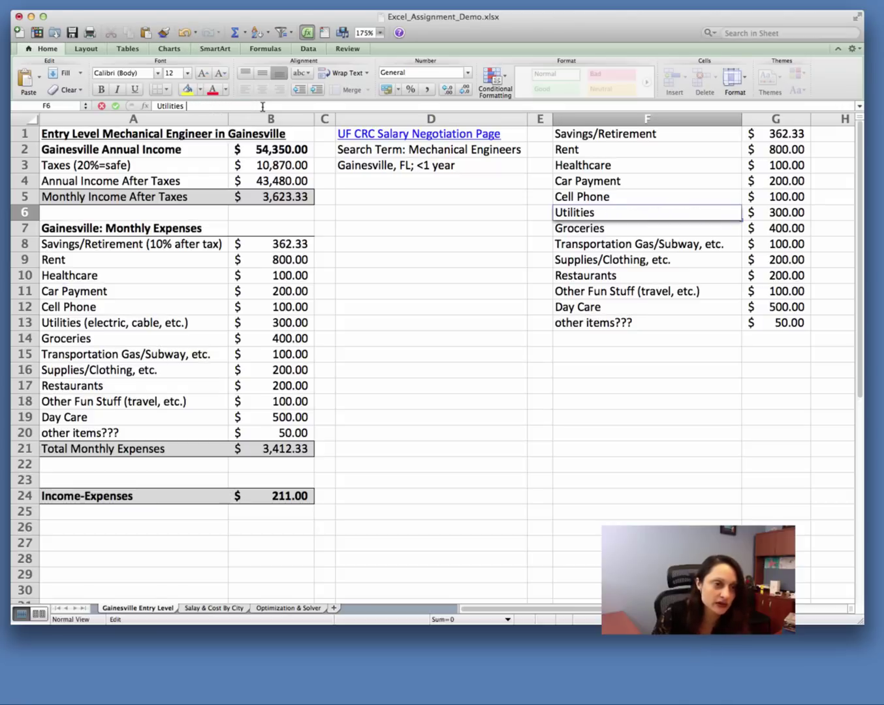
pyautogui.press('Return')
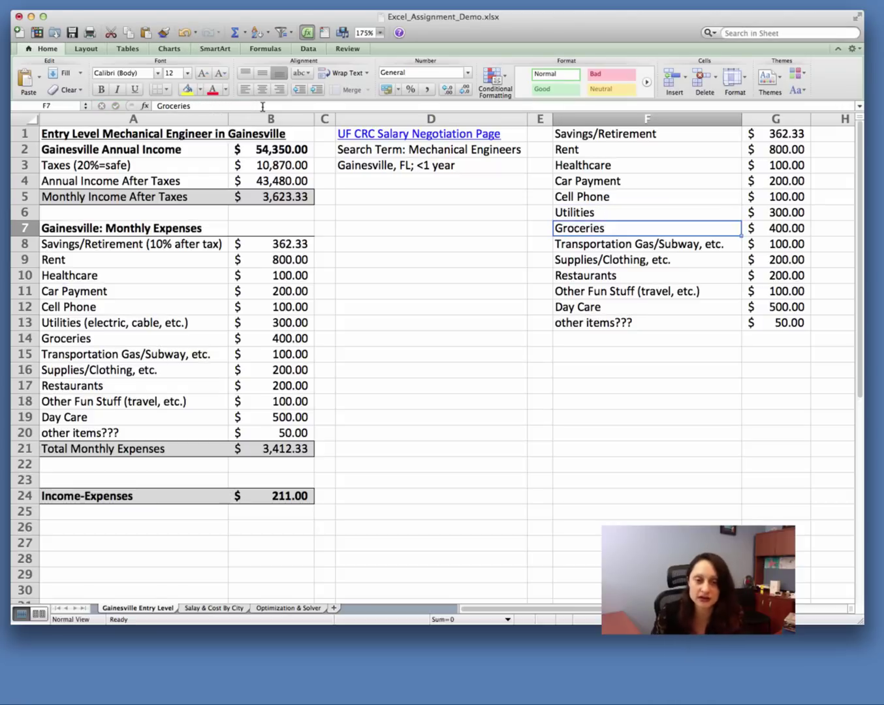
# Step: Shorten the transportation label in cell F8 to Transportation
pyautogui.press('Return')
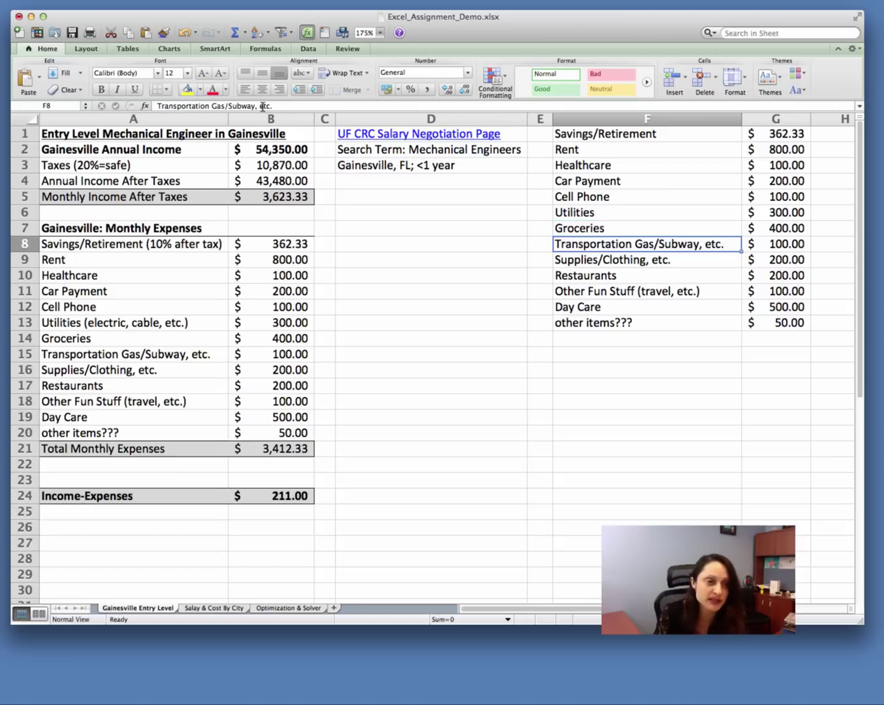
pyautogui.click(282, 106)
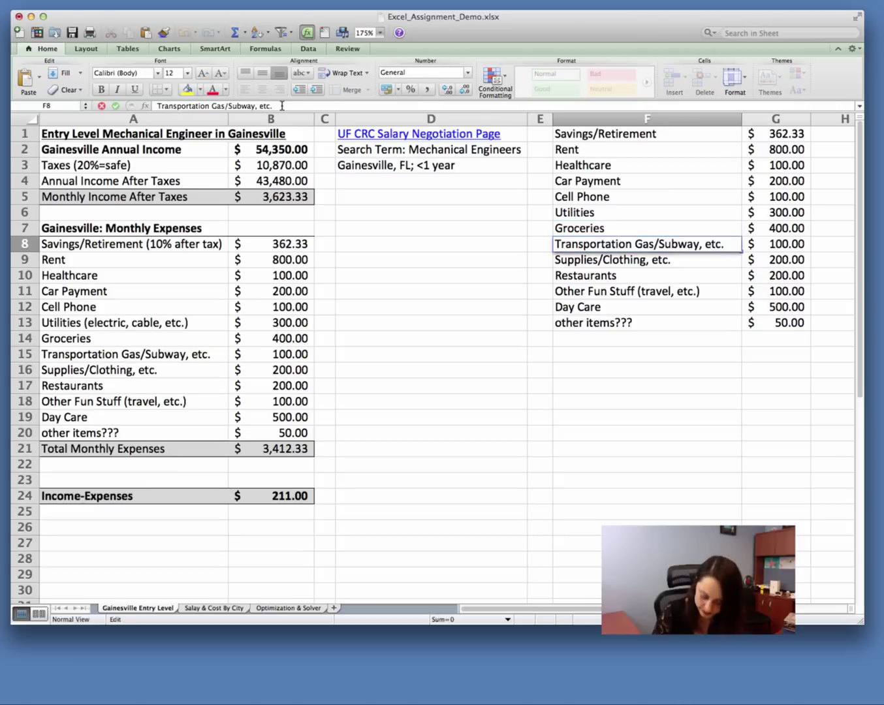
pyautogui.press('BackSpace')
pyautogui.press('BackSpace')
pyautogui.press('BackSpace')
pyautogui.press('BackSpace')
pyautogui.press('BackSpace')
pyautogui.press('BackSpace')
pyautogui.press('BackSpace')
pyautogui.press('BackSpace')
pyautogui.press('BackSpace')
pyautogui.press('BackSpace')
pyautogui.press('BackSpace')
pyautogui.press('BackSpace')
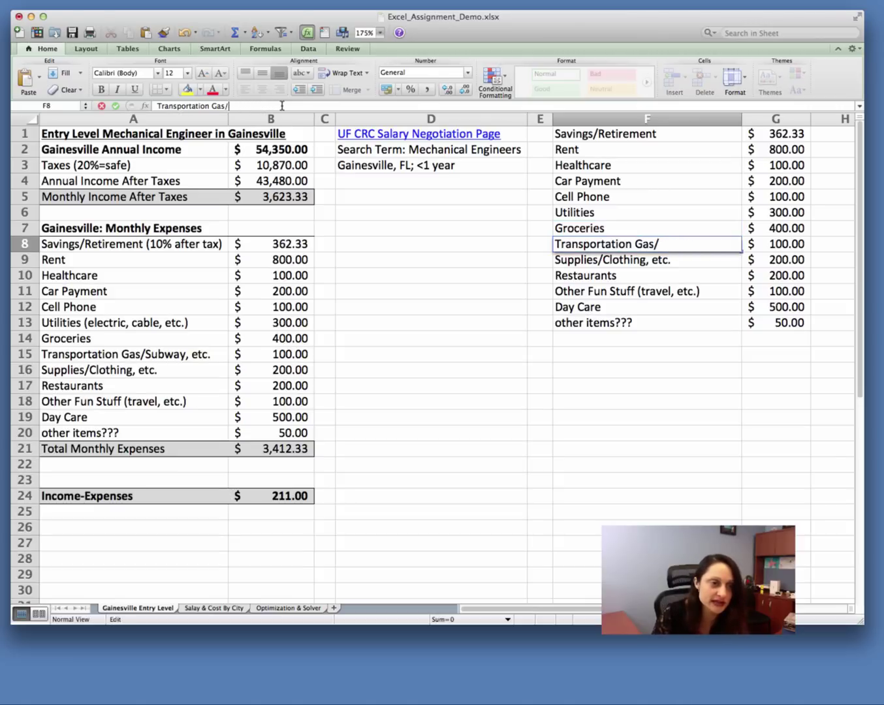
pyautogui.press('BackSpace')
pyautogui.press('BackSpace')
pyautogui.press('BackSpace')
pyautogui.press('BackSpace')
pyautogui.press('BackSpace')
pyautogui.press('Return')
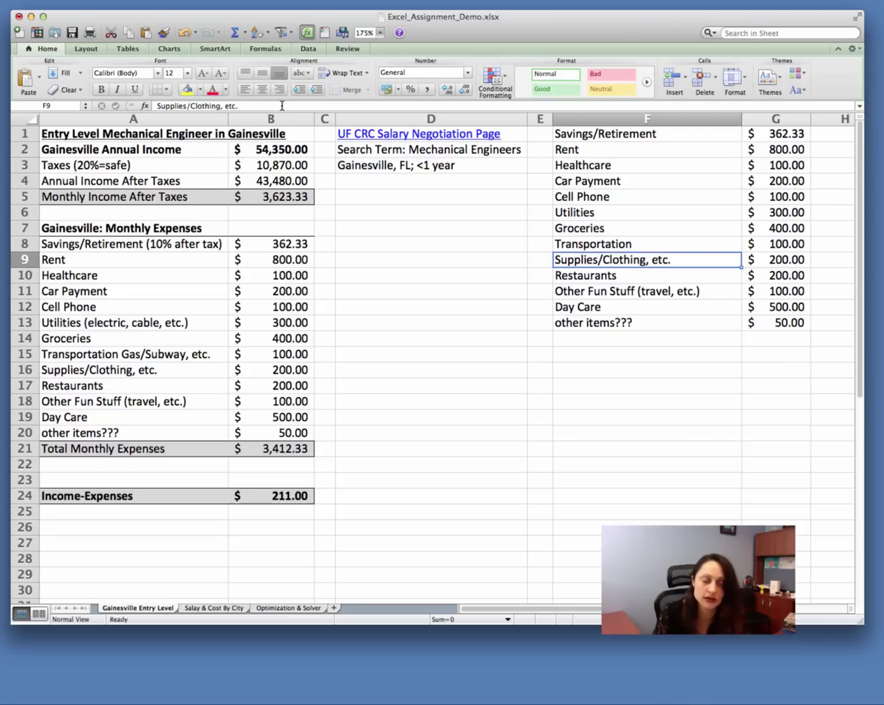
# Step: Shorten the supplies label in cell F9 to Supplies/Clothing
pyautogui.click(282, 106)
pyautogui.press('BackSpace')
pyautogui.press('BackSpace')
pyautogui.press('BackSpace')
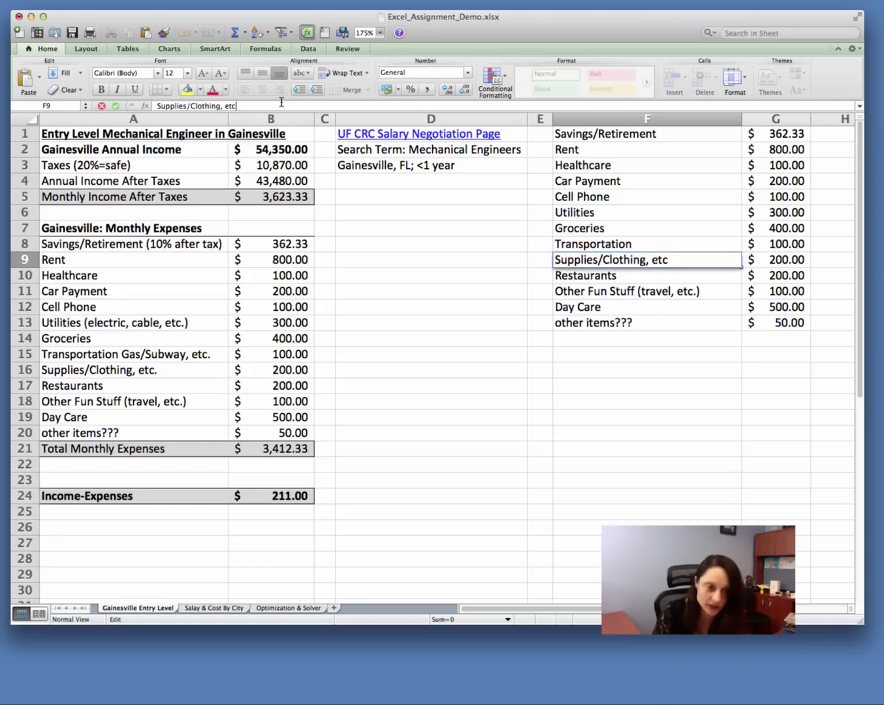
pyautogui.press('BackSpace')
pyautogui.press('BackSpace')
pyautogui.press('BackSpace')
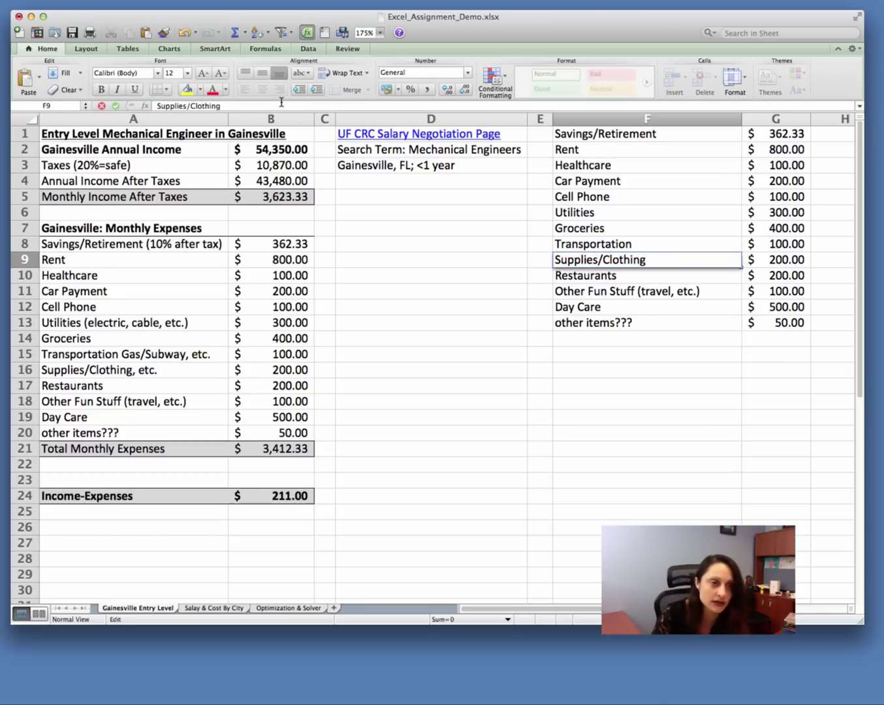
pyautogui.press('Return')
# Step: Shorten the label in cell F11 to Fun Stuff
pyautogui.press('Return')
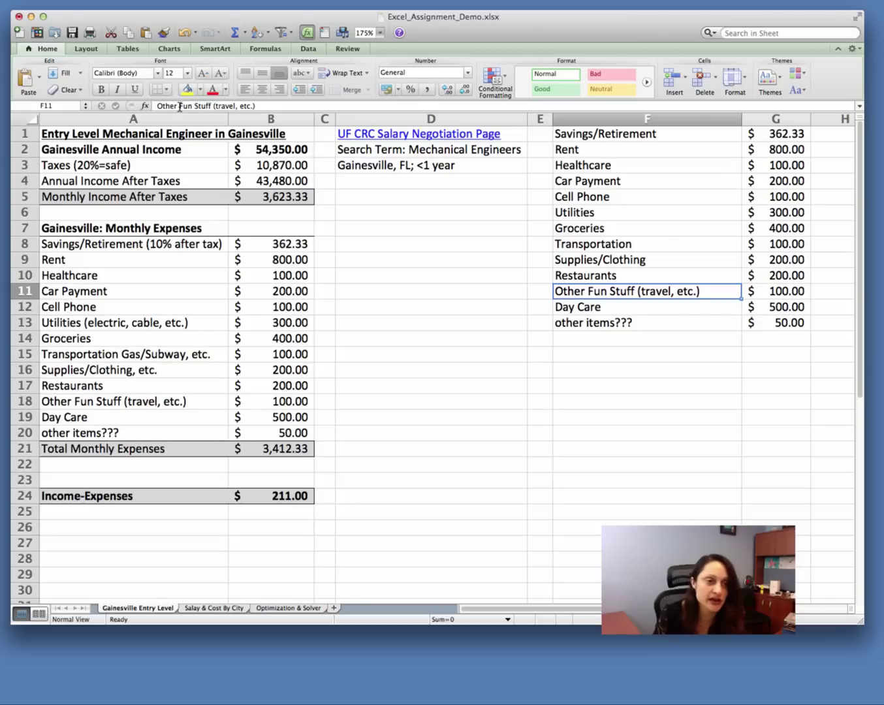
pyautogui.moveTo(177, 108); pyautogui.dragTo(154, 106)
pyautogui.press('BackSpace')
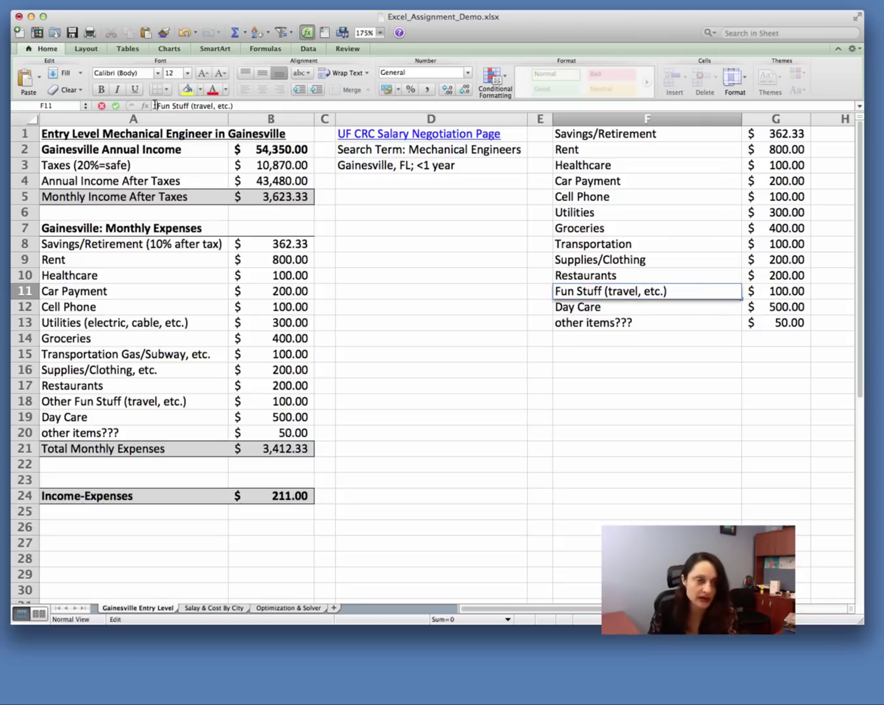
pyautogui.click(259, 105)
pyautogui.press('BackSpace')
pyautogui.press('BackSpace')
pyautogui.press('BackSpace')
pyautogui.press('BackSpace')
pyautogui.press('BackSpace')
pyautogui.press('BackSpace')
pyautogui.press('BackSpace')
pyautogui.press('BackSpace')
pyautogui.press('BackSpace')
pyautogui.press('BackSpace')
pyautogui.press('BackSpace')
pyautogui.press('BackSpace')
pyautogui.press('BackSpace')
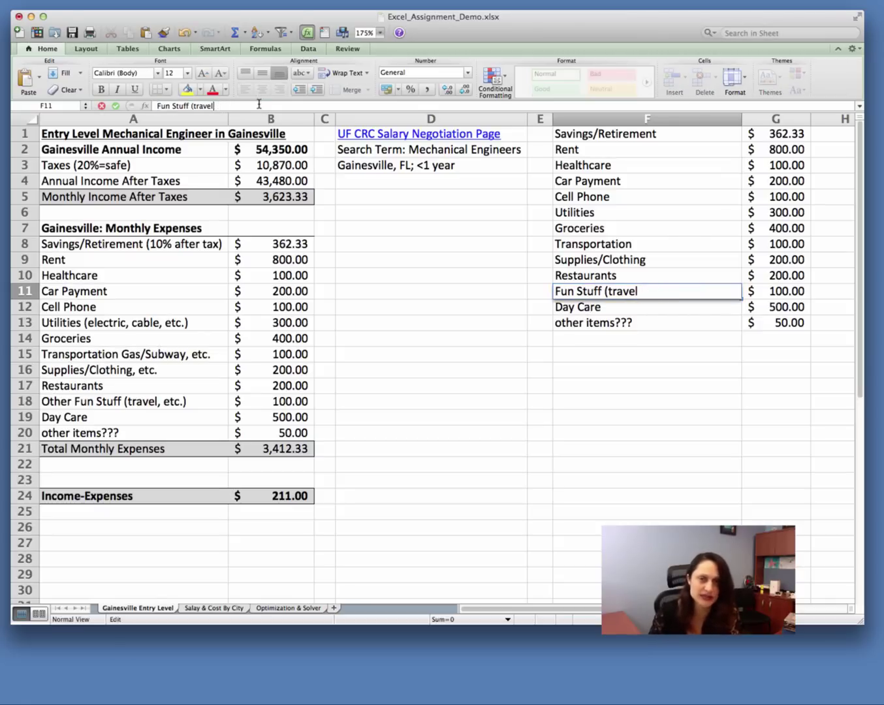
pyautogui.press('BackSpace')
pyautogui.press('BackSpace')
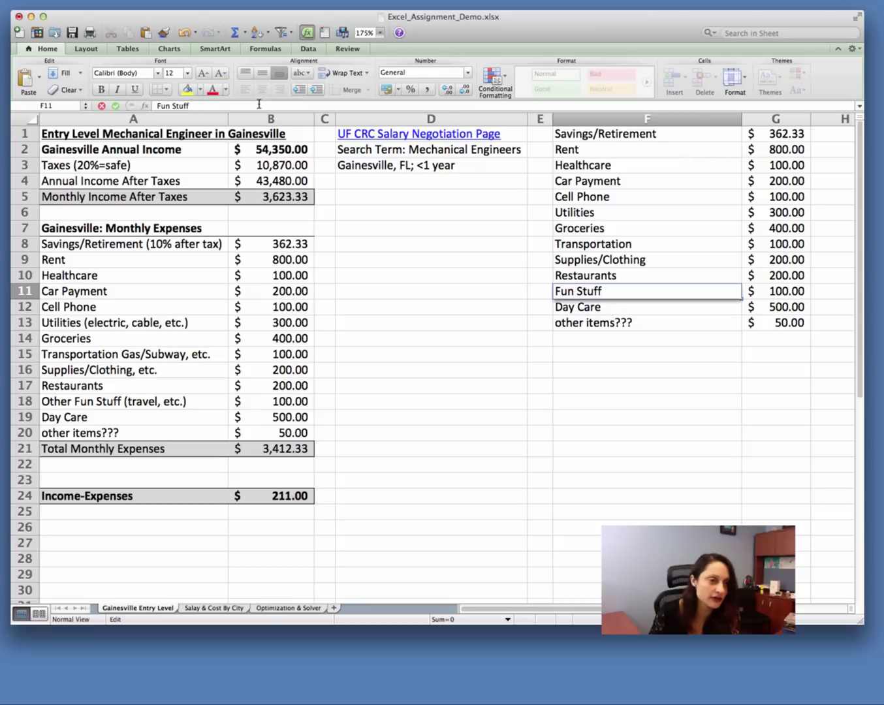
pyautogui.press('Return')
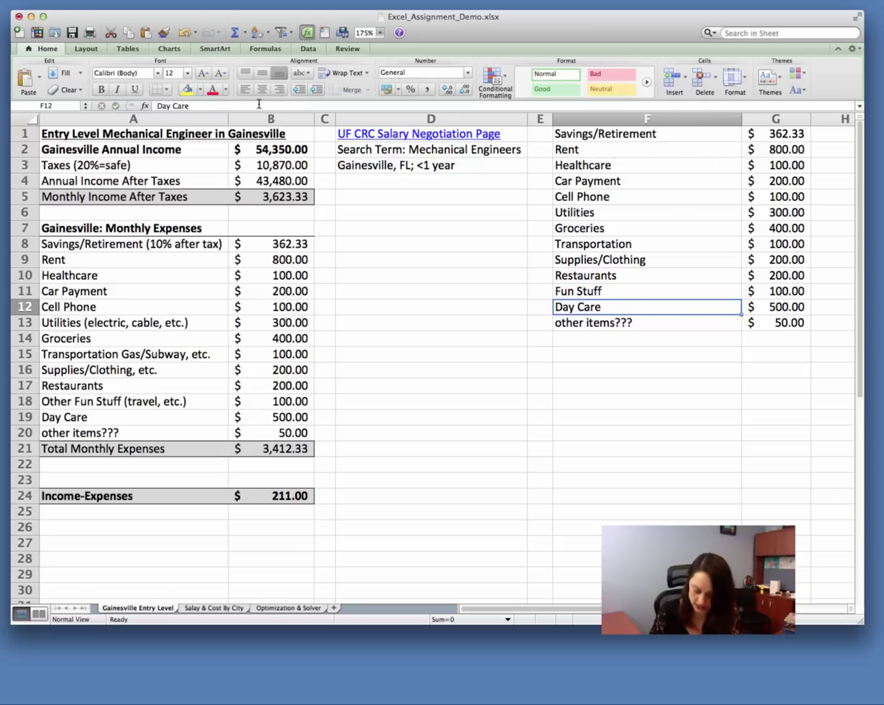
# Step: Replace the label in cell F13 with Other and fit column F's width to its contents
pyautogui.press('Return')
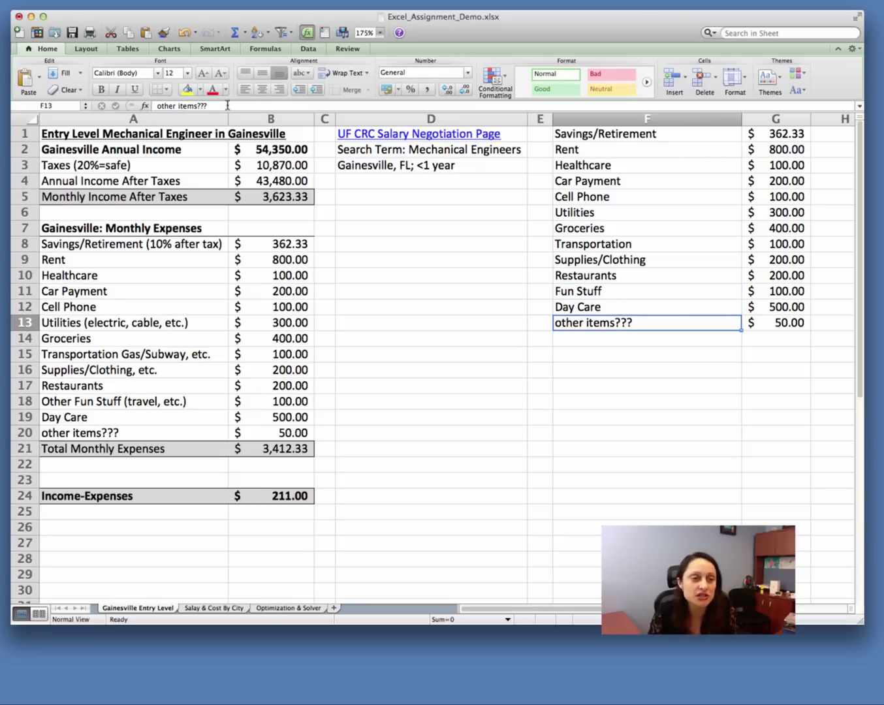
pyautogui.click(159, 105)
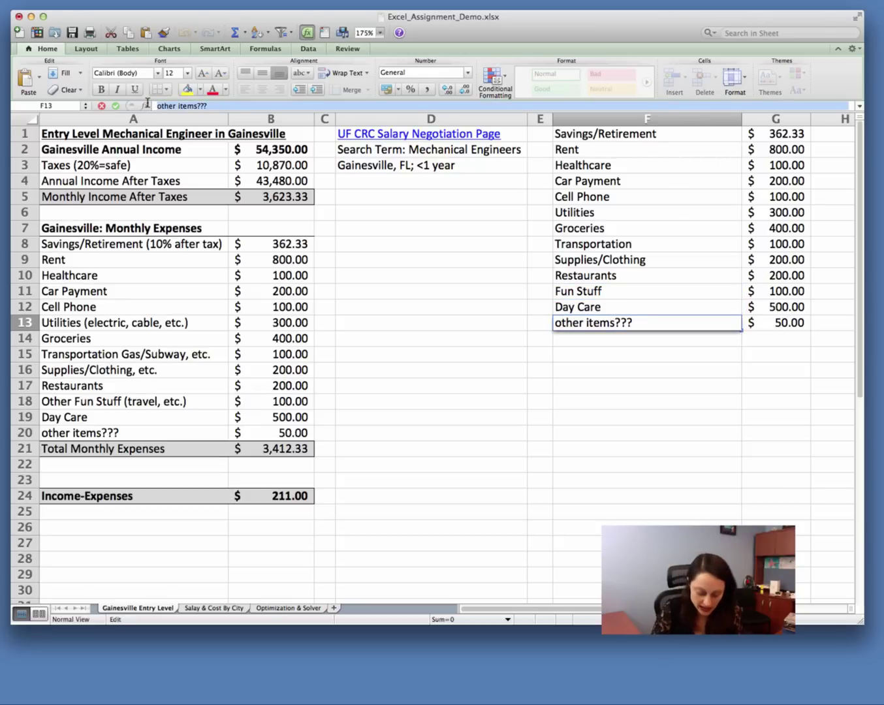
pyautogui.write('Other')
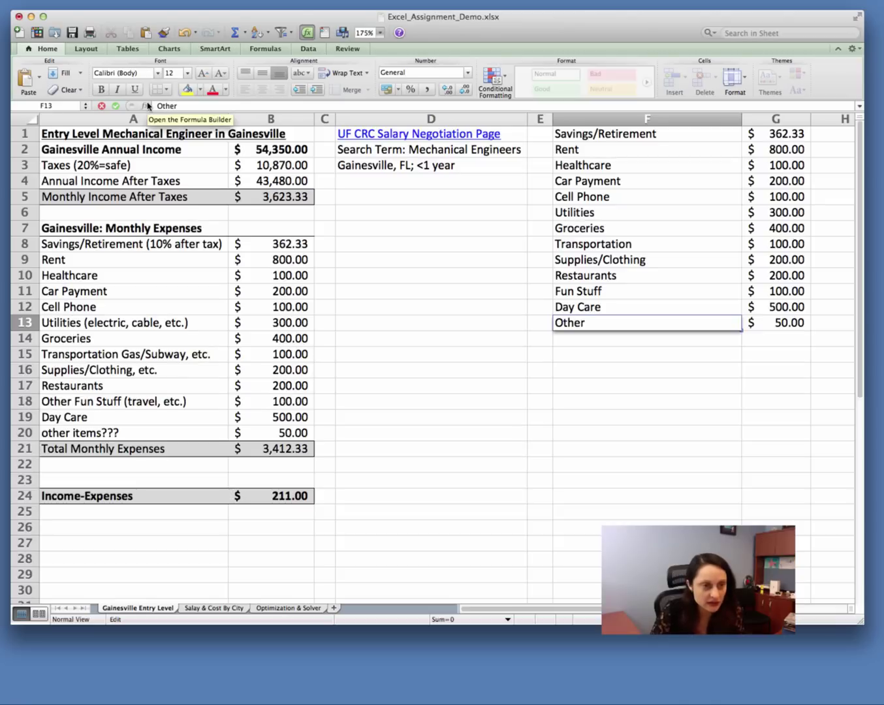
pyautogui.press('Return')
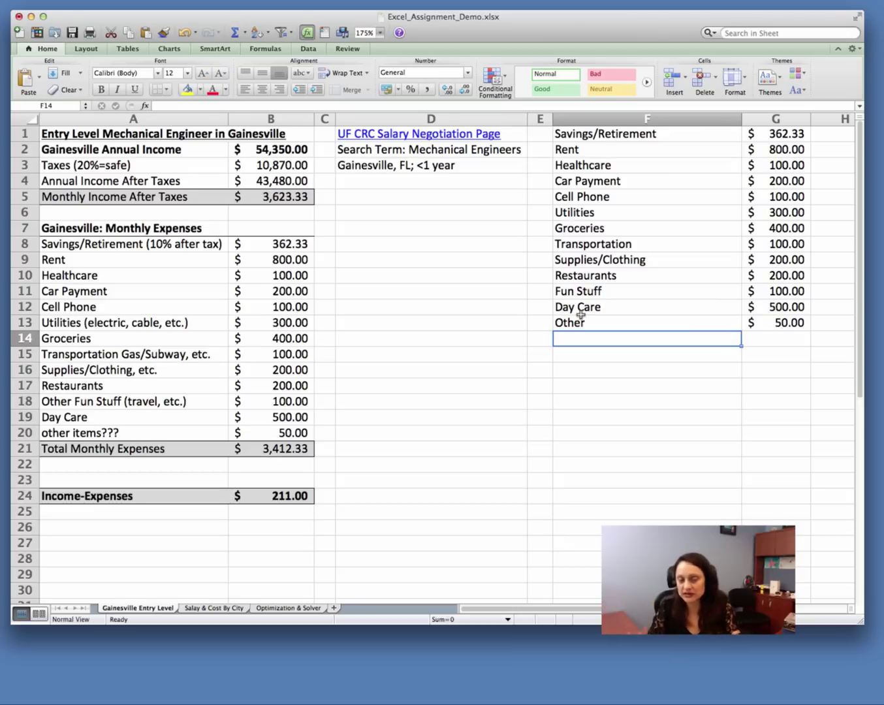
pyautogui.doubleClick(743, 119)
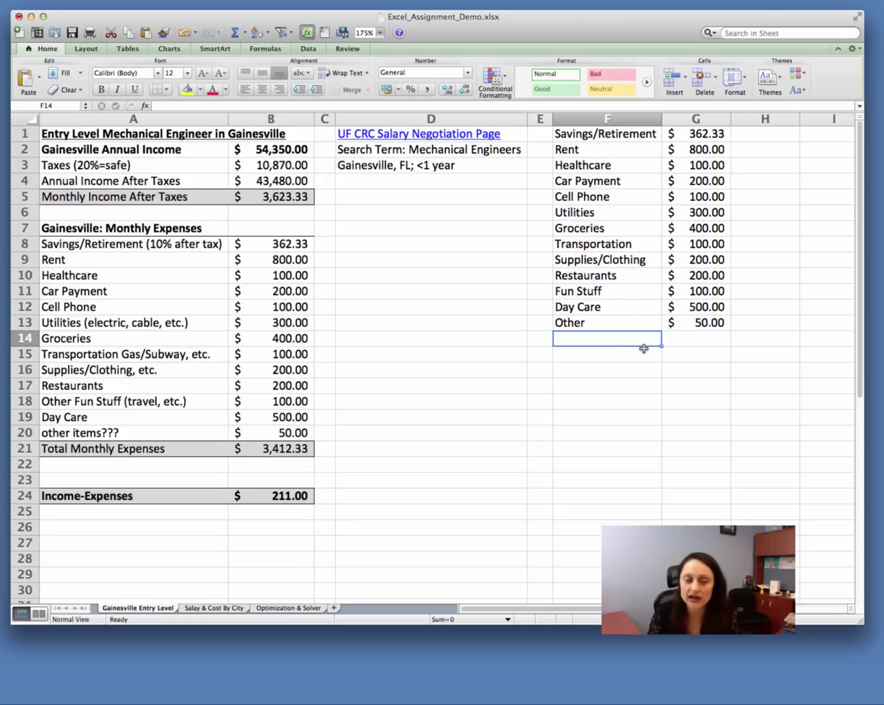
pyautogui.click(635, 376)
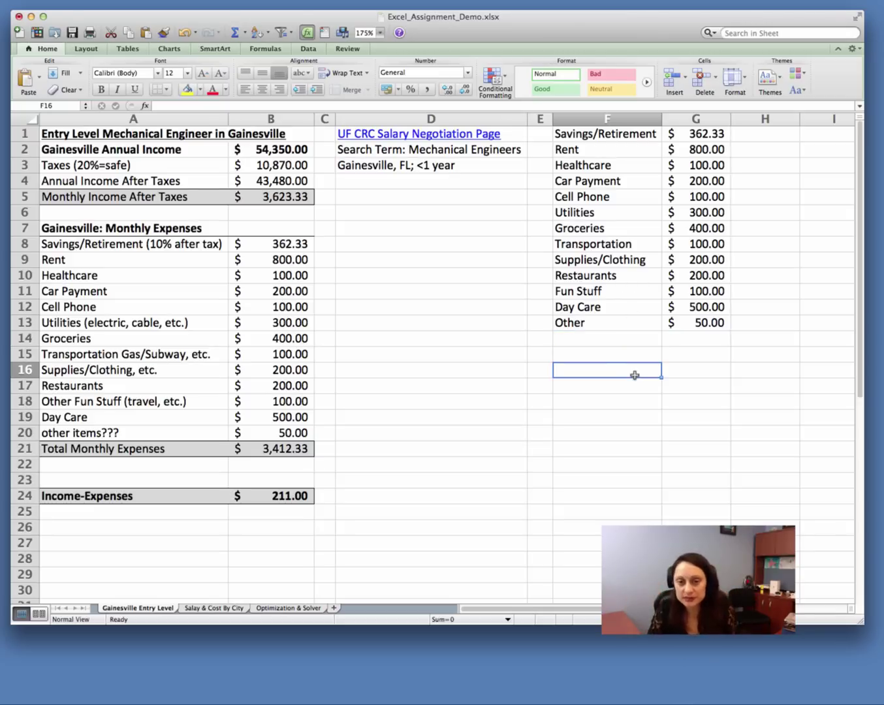
pyautogui.click(627, 121)
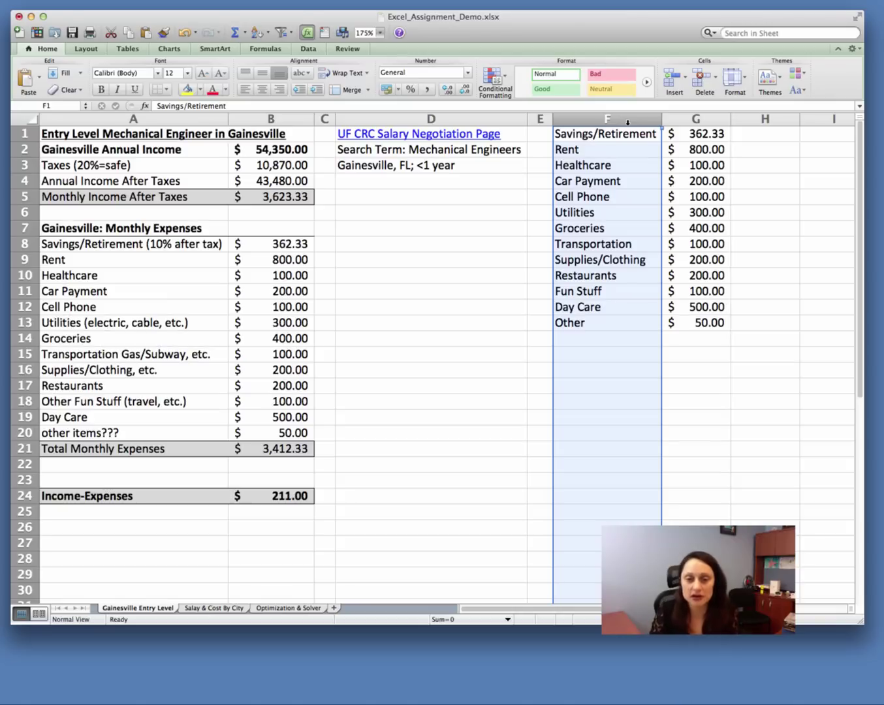
pyautogui.click(694, 119)
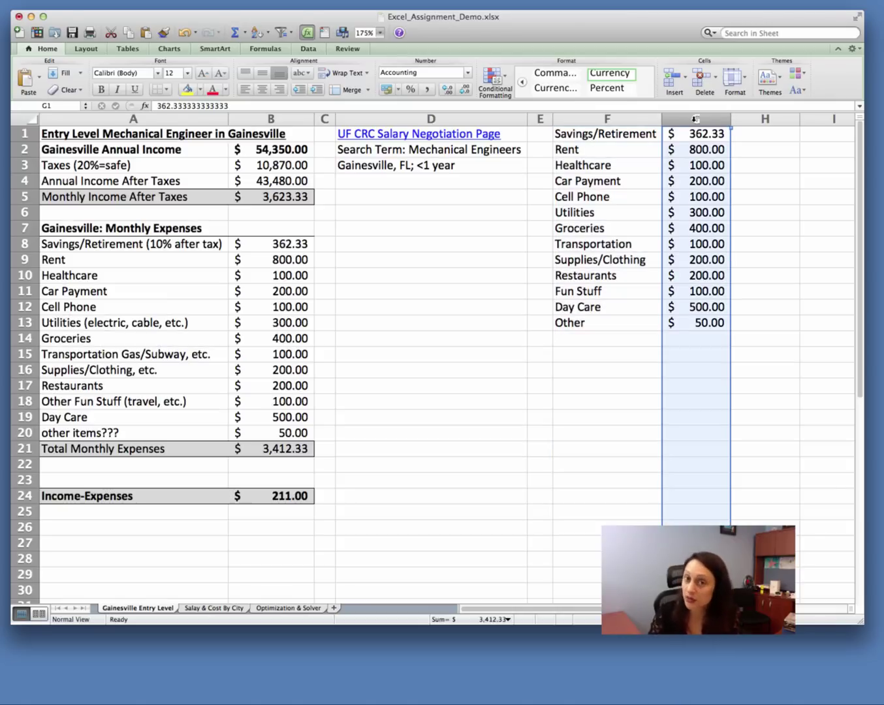
pyautogui.click(697, 134)
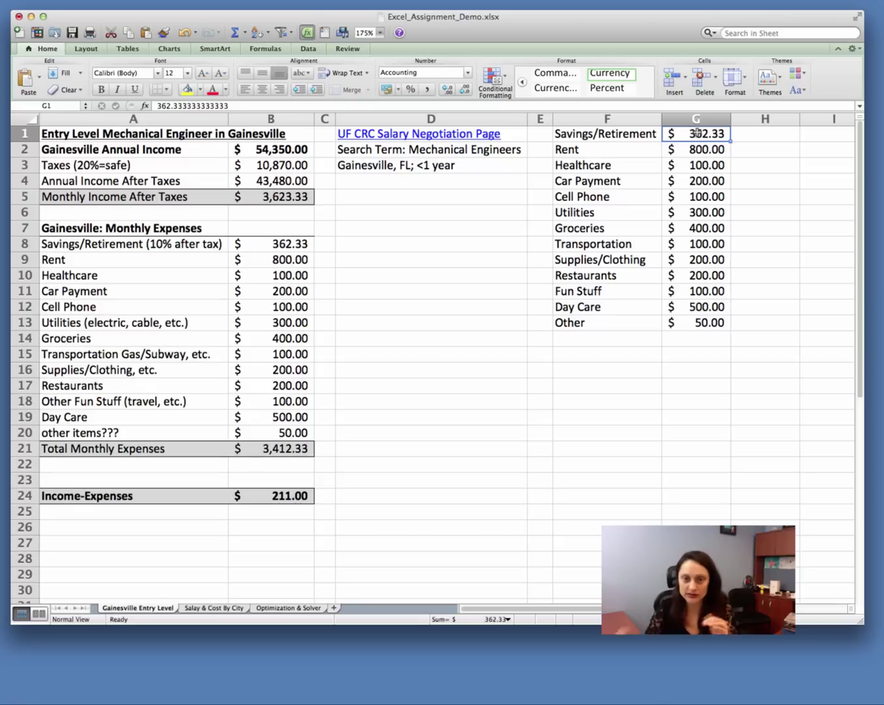
pyautogui.press('Down')
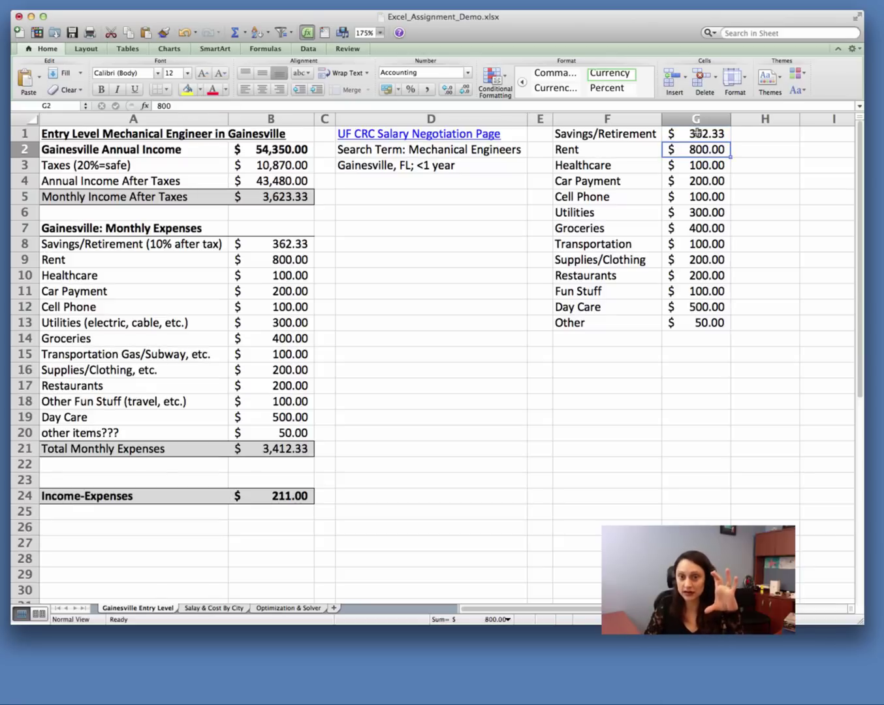
pyautogui.press('Down')
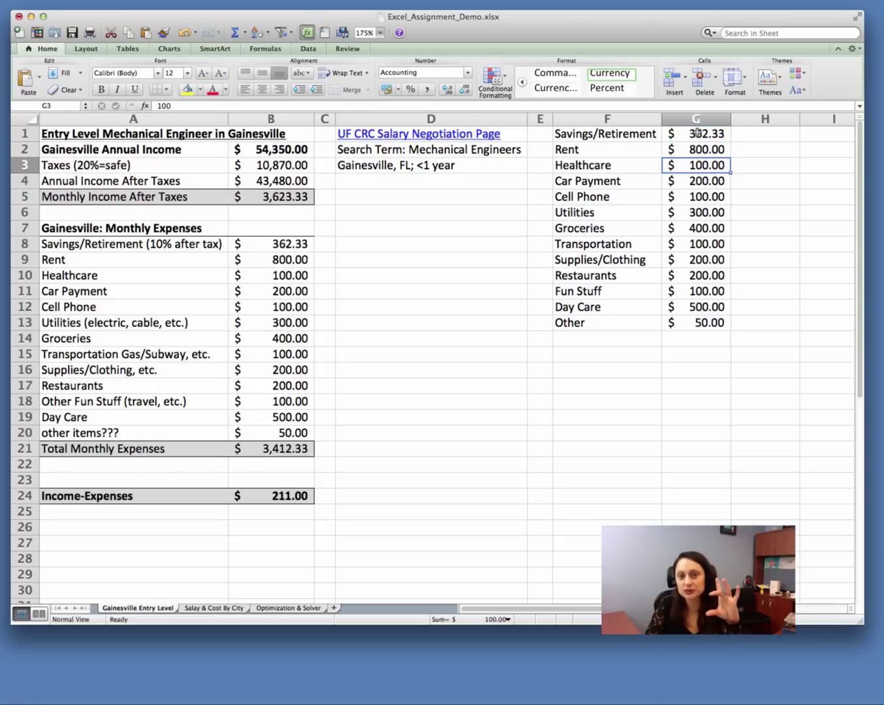
pyautogui.press('Down')
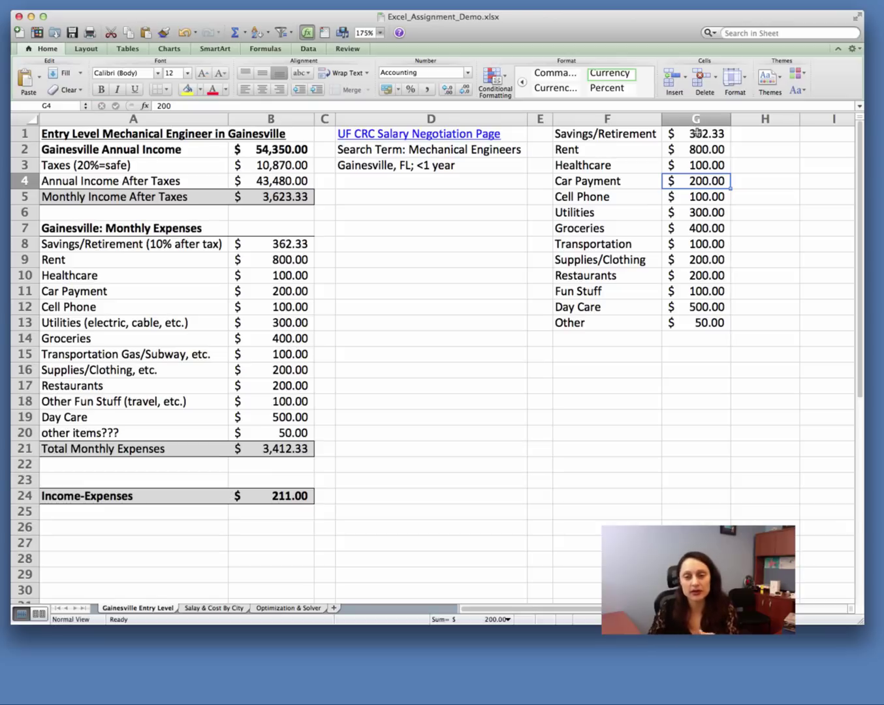
pyautogui.click(676, 387)
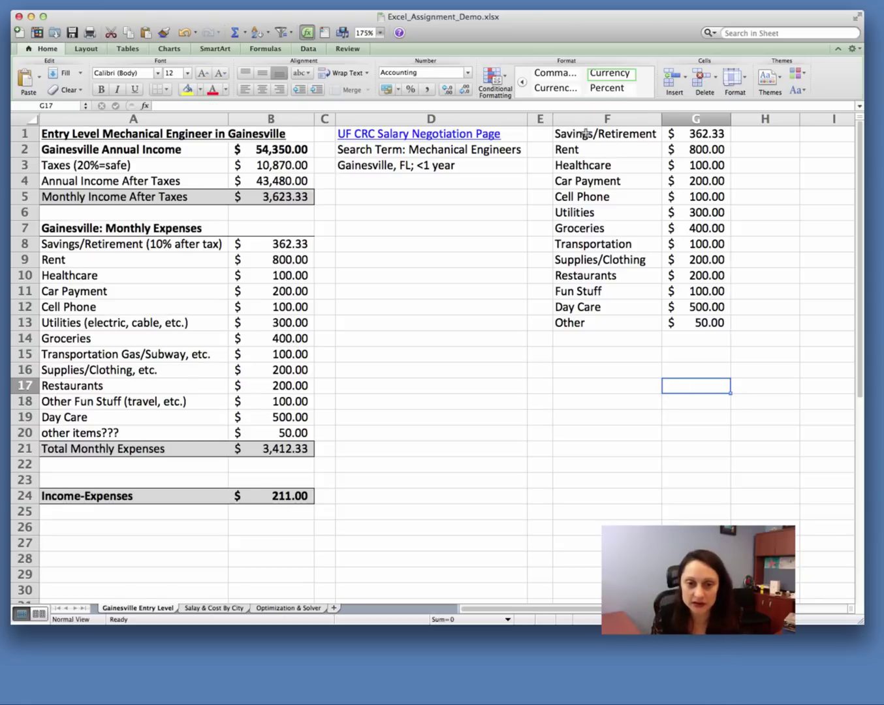
# Step: Sort the copied expense list F1:G13 by the values in column G, from largest to smallest, without a header row
pyautogui.moveTo(587, 133); pyautogui.dragTo(696, 320)
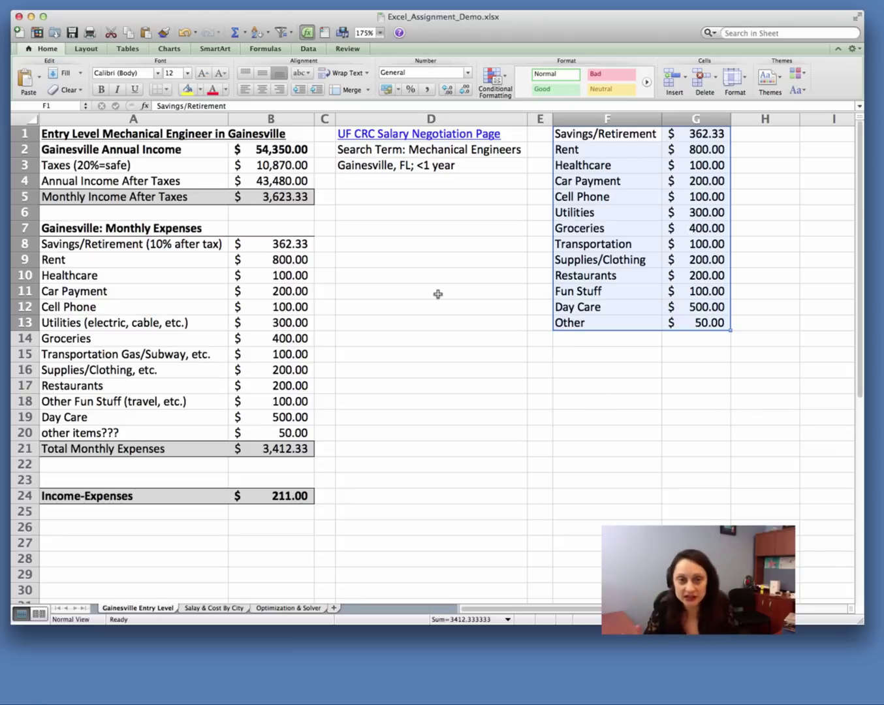
pyautogui.click(270, 40)
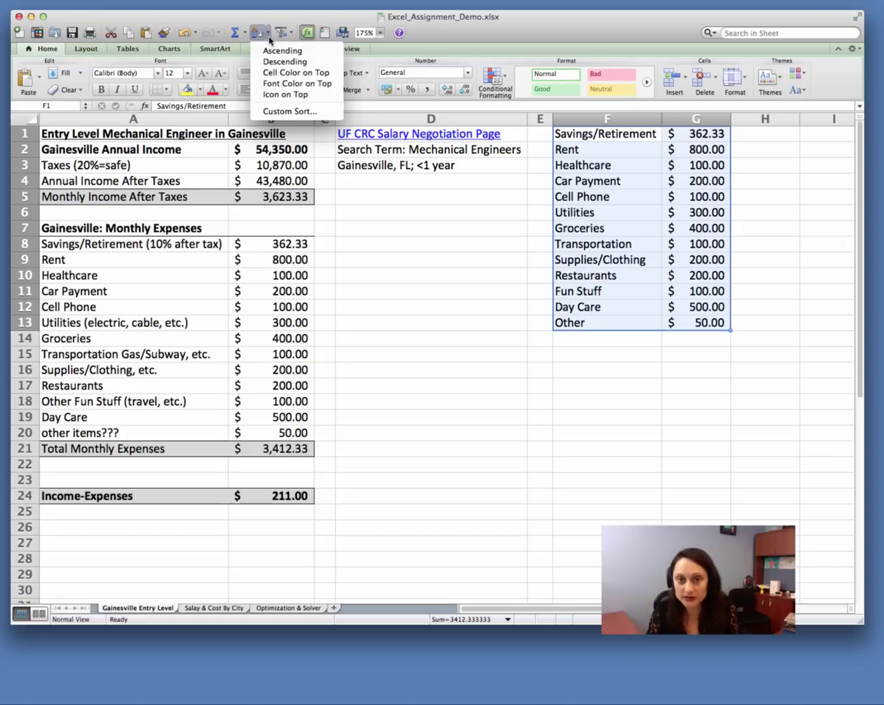
pyautogui.click(287, 111)
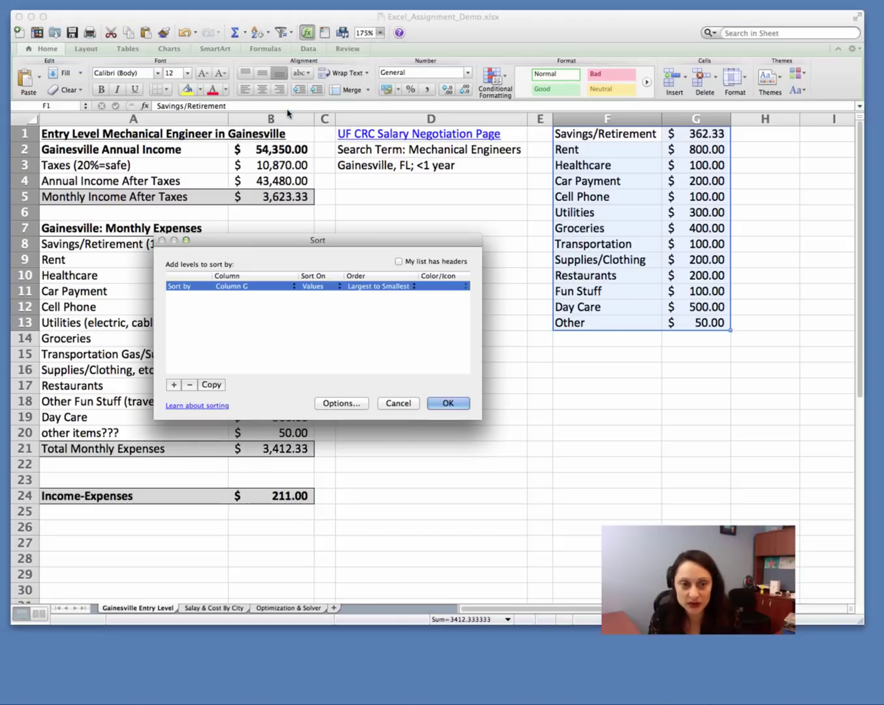
pyautogui.moveTo(337, 245); pyautogui.dragTo(443, 80)
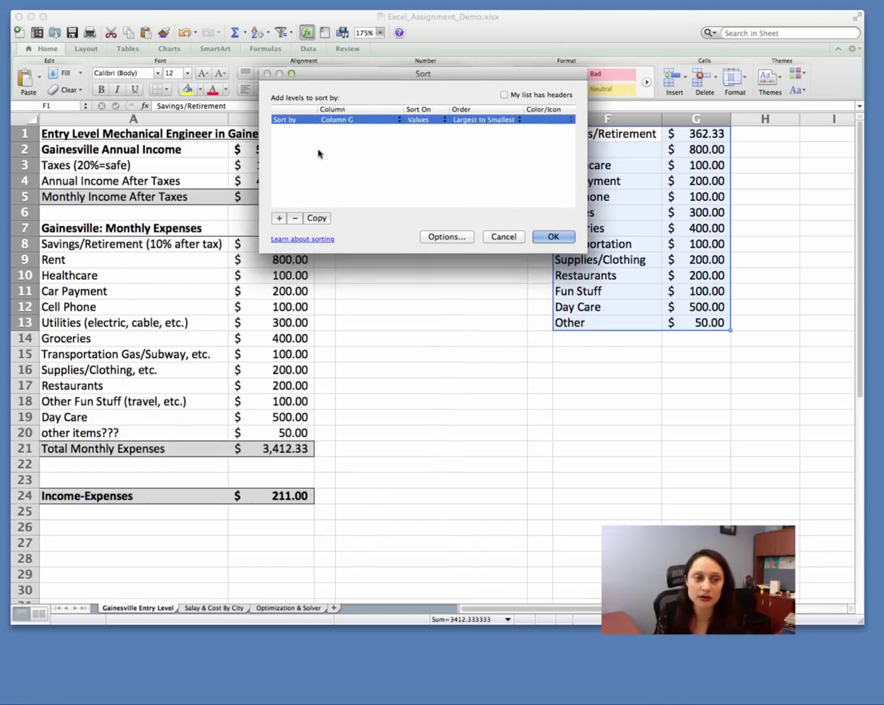
pyautogui.moveTo(414, 75); pyautogui.dragTo(349, 68)
pyautogui.click(292, 114)
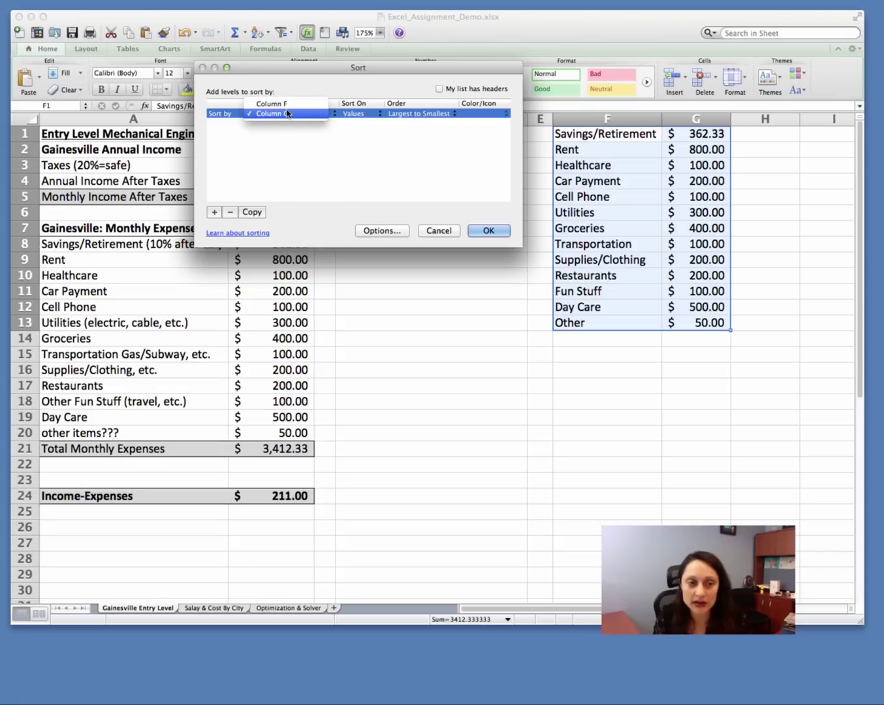
pyautogui.click(287, 104)
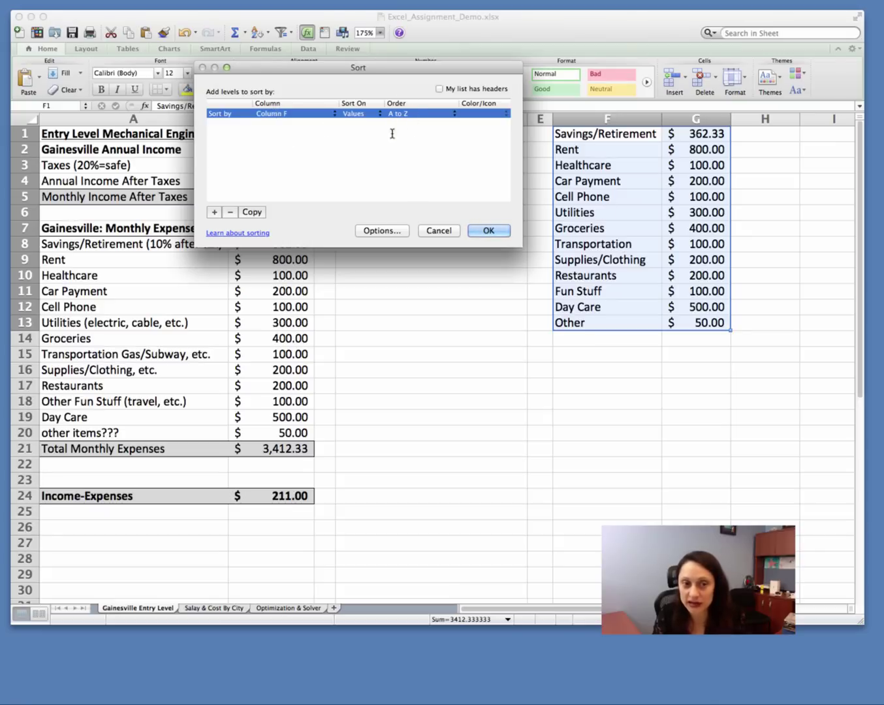
pyautogui.click(286, 113)
pyautogui.click(284, 125)
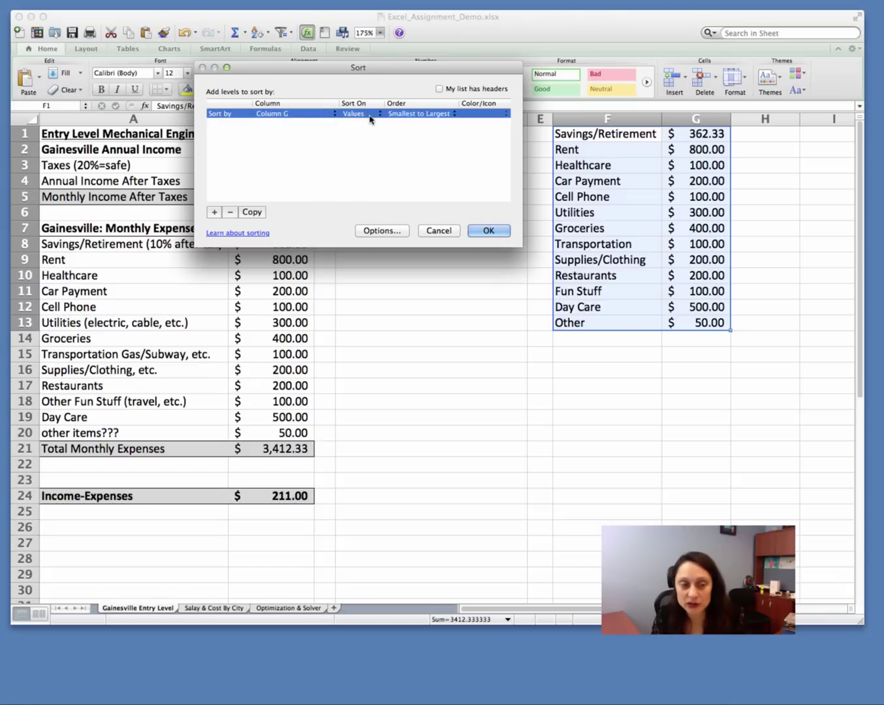
pyautogui.click(422, 116)
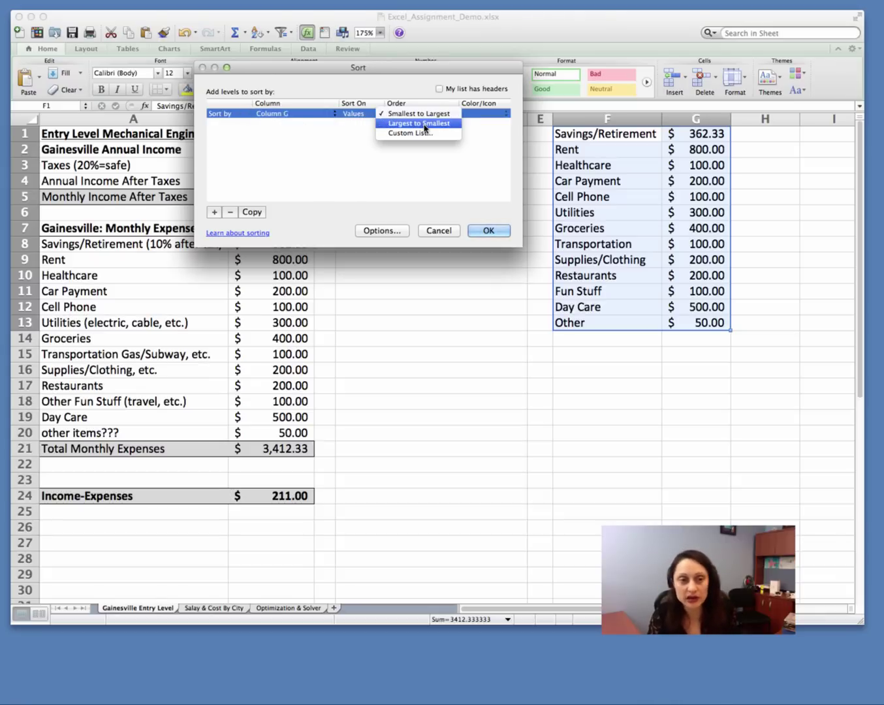
pyautogui.click(424, 123)
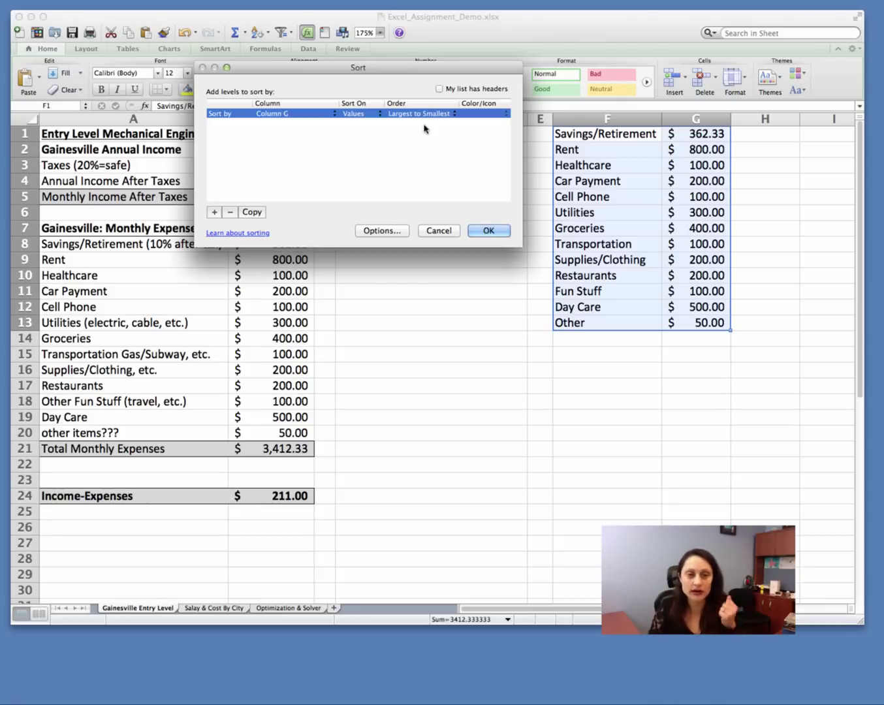
pyautogui.click(487, 232)
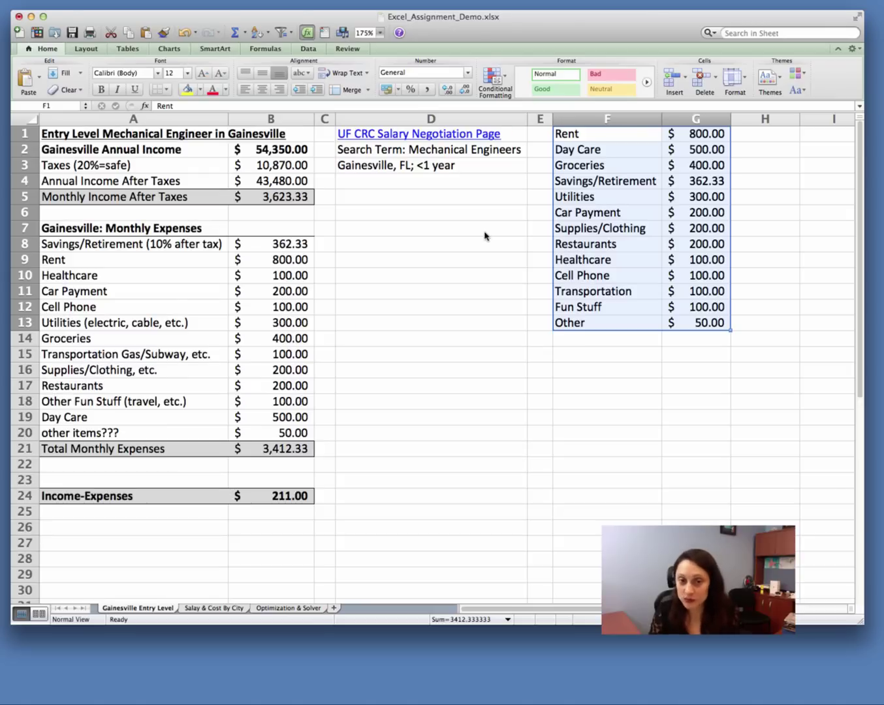
pyautogui.click(768, 224)
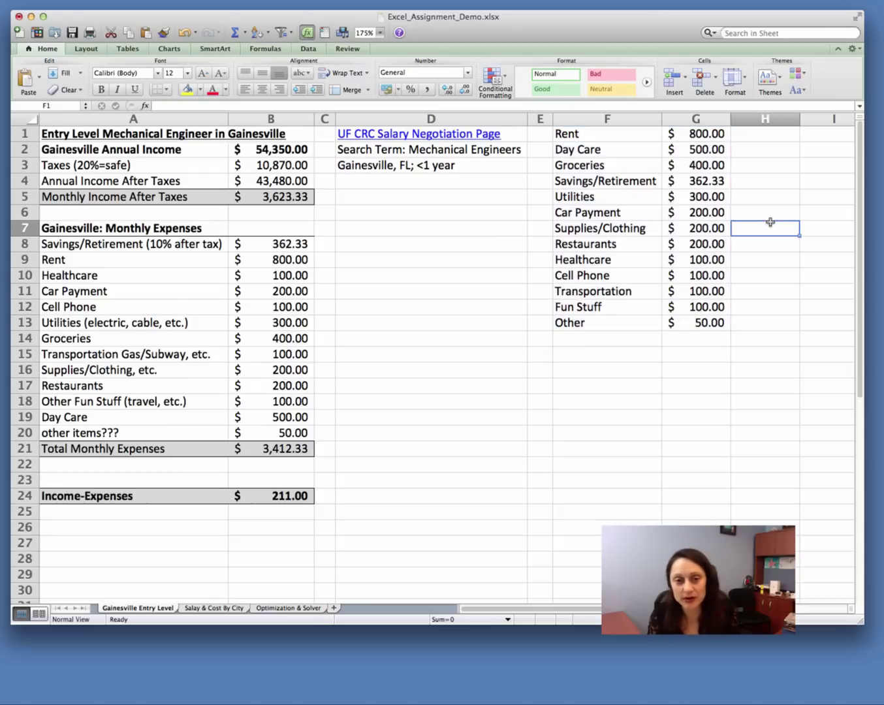
pyautogui.click(711, 135)
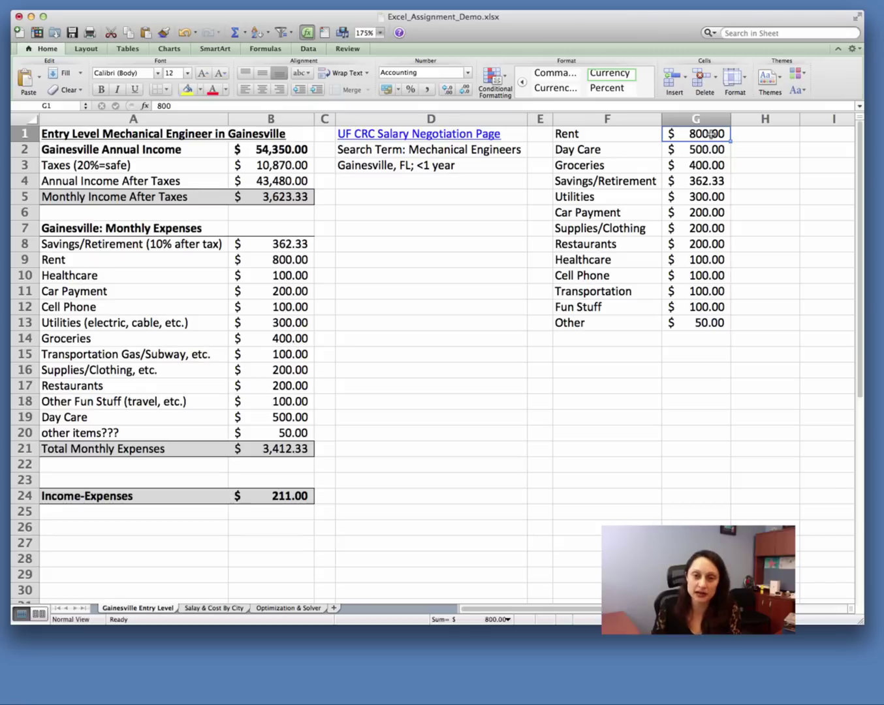
pyautogui.moveTo(617, 136)
pyautogui.mouseDown()
pyautogui.moveTo(691, 135)
pyautogui.moveTo(619, 137)
pyautogui.mouseUp()
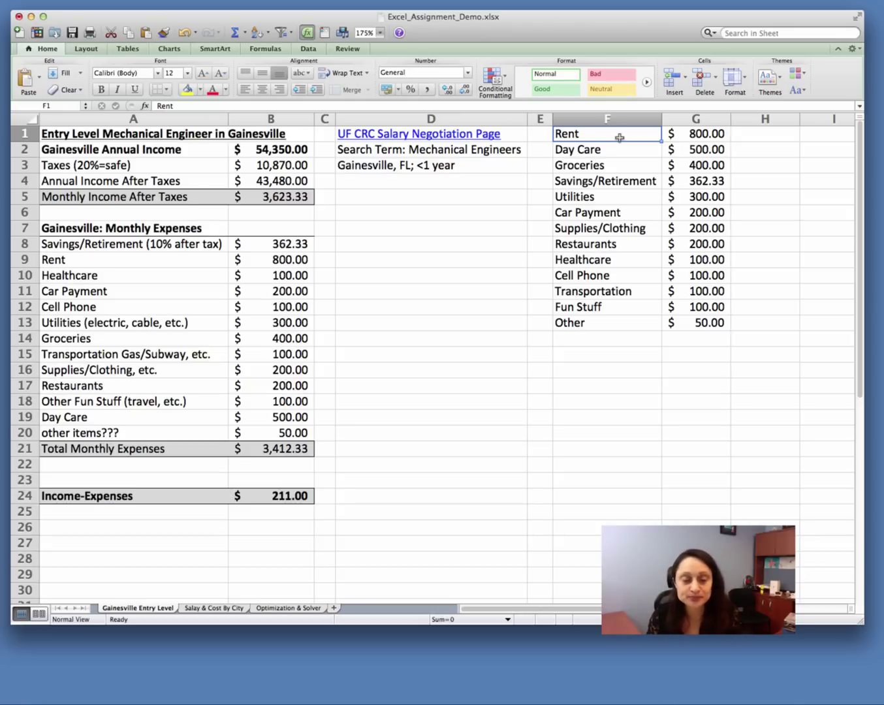
pyautogui.click(702, 136)
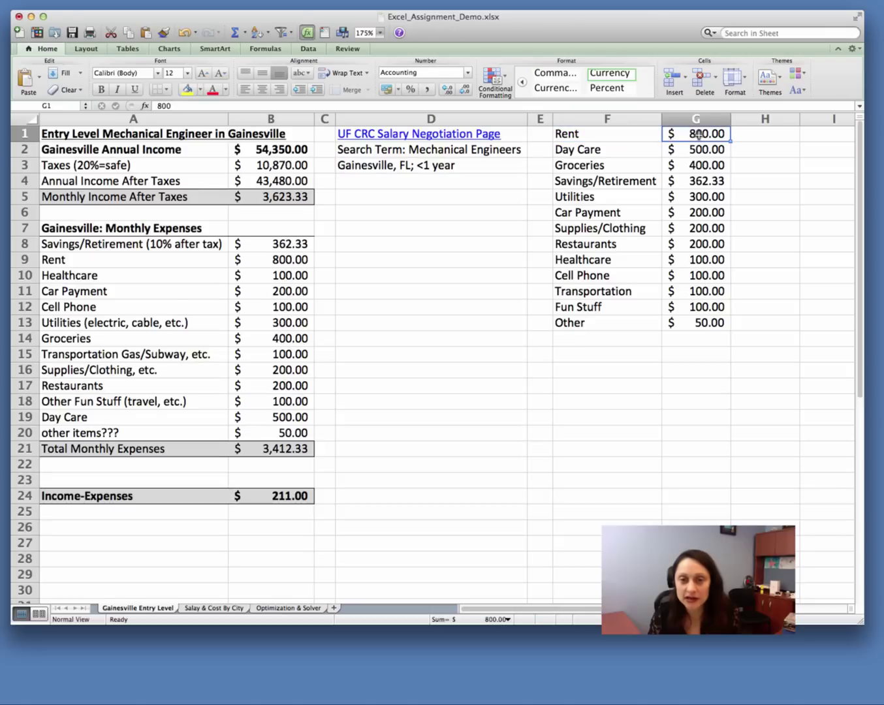
pyautogui.click(715, 322)
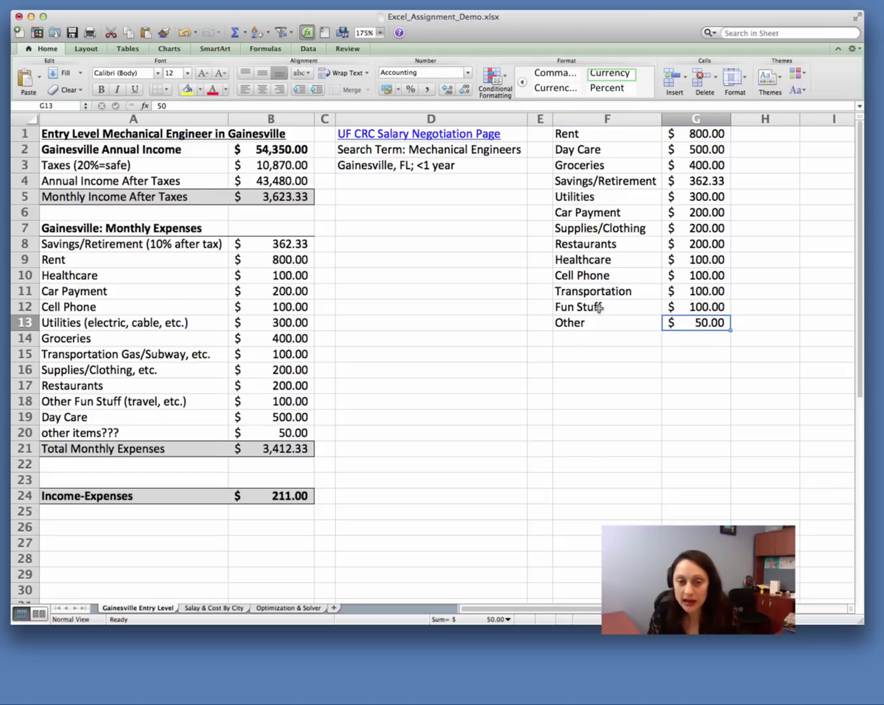
# Step: Insert a blank 2-D pie chart from an empty cell and move it clear of the copied expense list in columns F and G
pyautogui.click(611, 351)
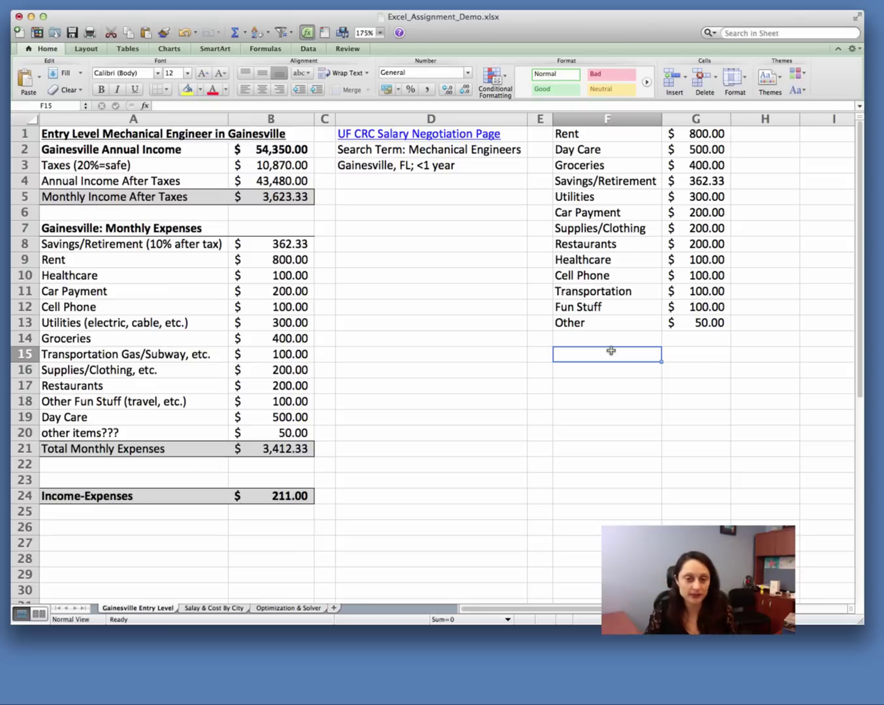
pyautogui.click(427, 358)
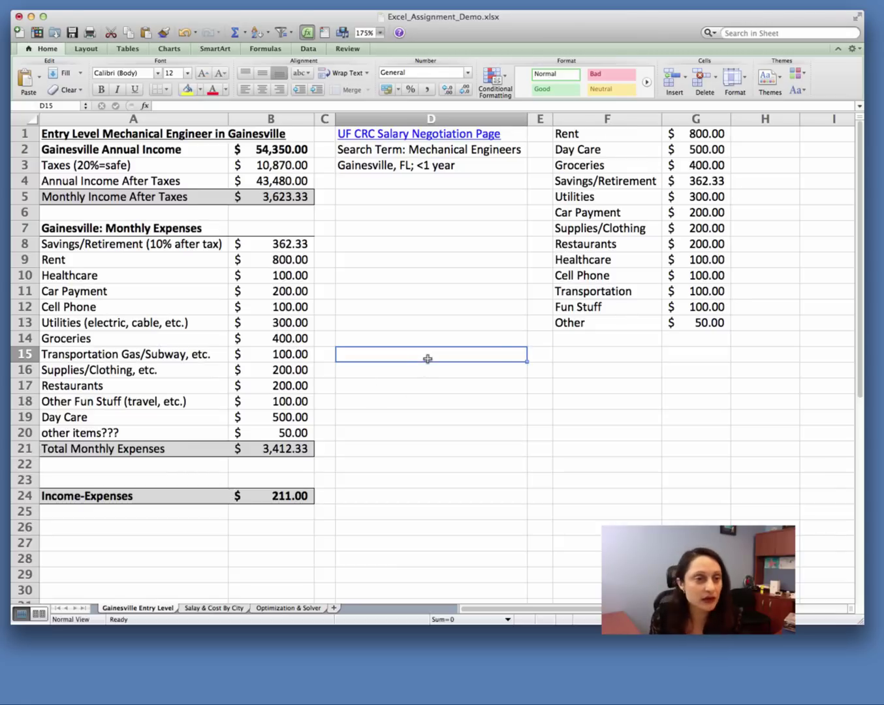
pyautogui.click(161, 52)
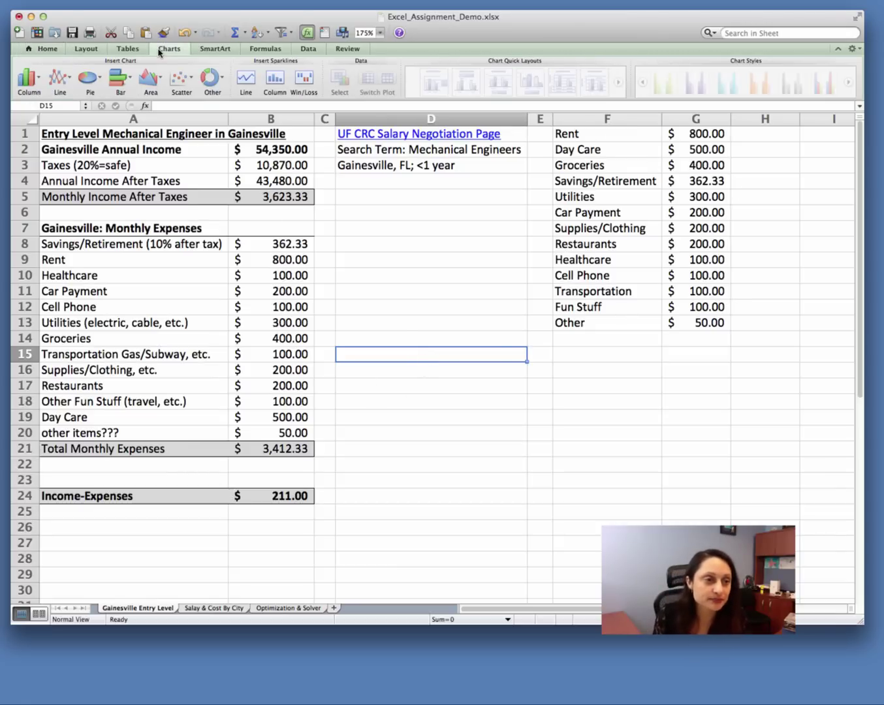
pyautogui.click(89, 80)
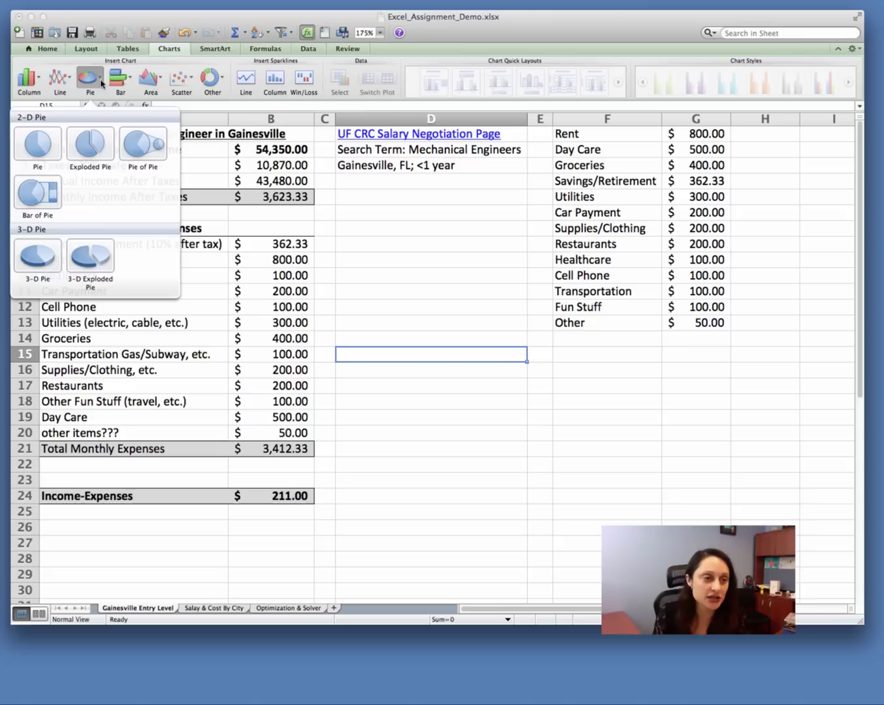
pyautogui.click(44, 146)
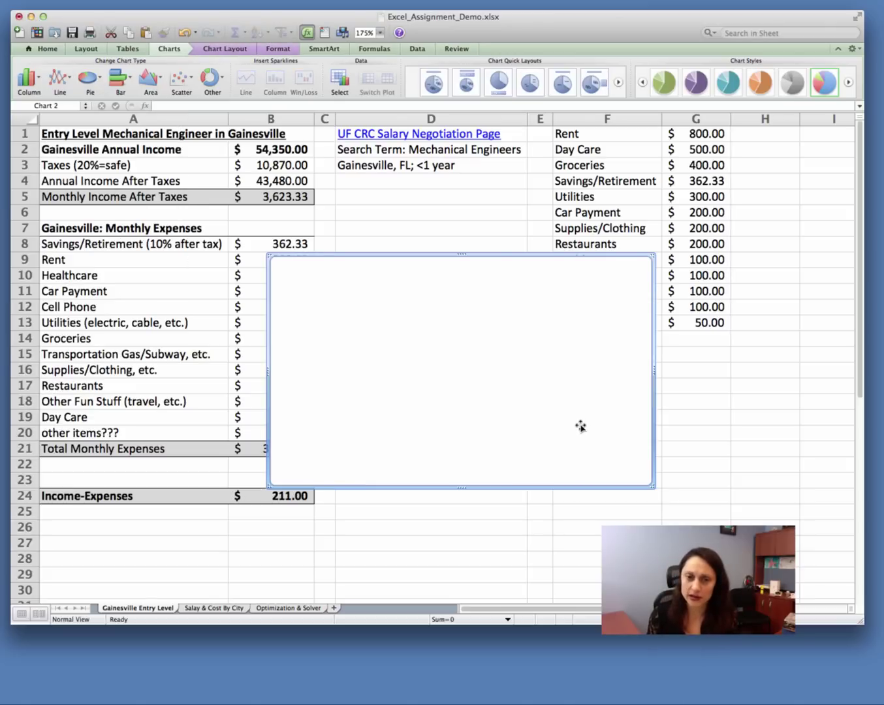
pyautogui.moveTo(525, 330); pyautogui.dragTo(397, 221)
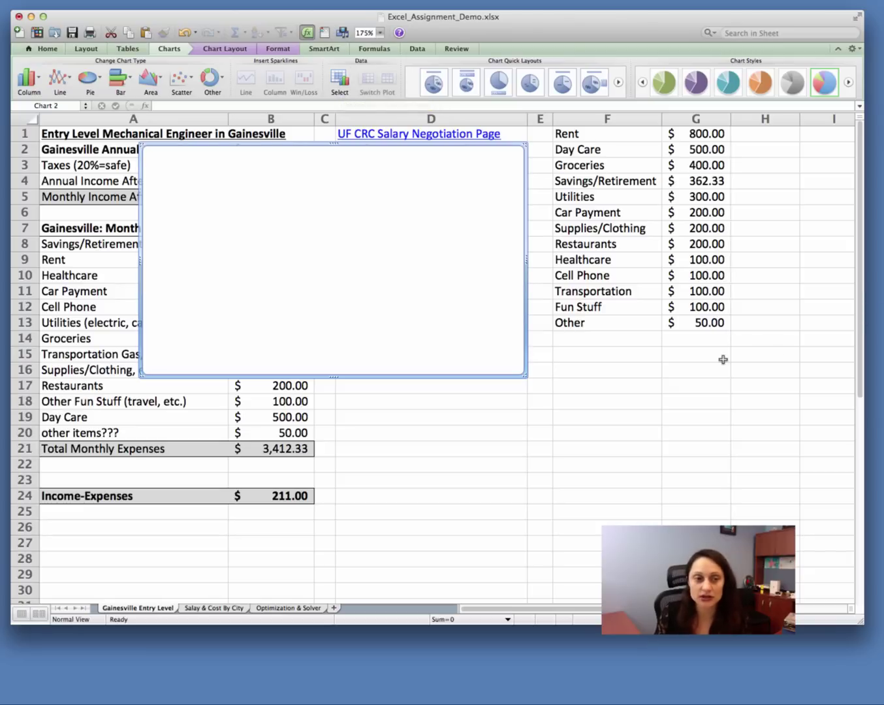
# Step: Set the pie chart's data range to F1:G13 on the Gainesville Entry Level sheet
pyautogui.moveTo(708, 322)
pyautogui.mouseDown()
pyautogui.moveTo(646, 245)
pyautogui.moveTo(614, 132)
pyautogui.mouseUp()
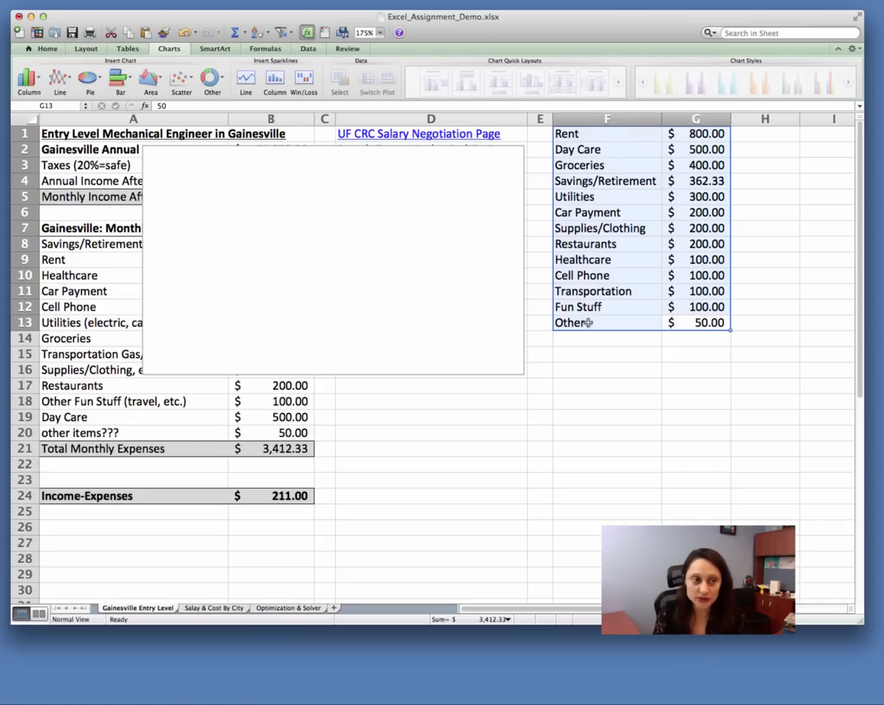
pyautogui.click(371, 321)
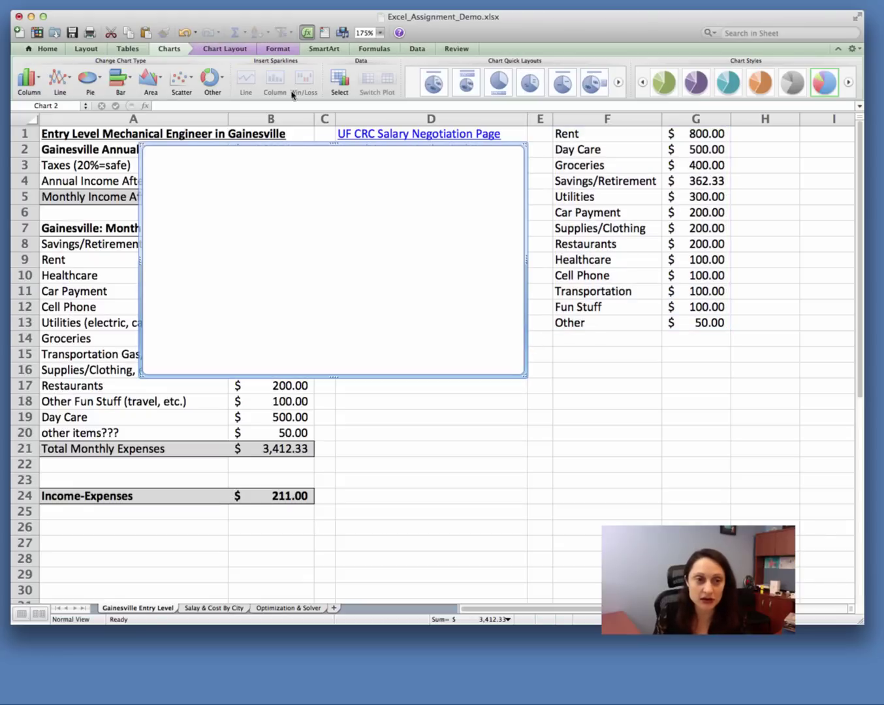
pyautogui.click(340, 80)
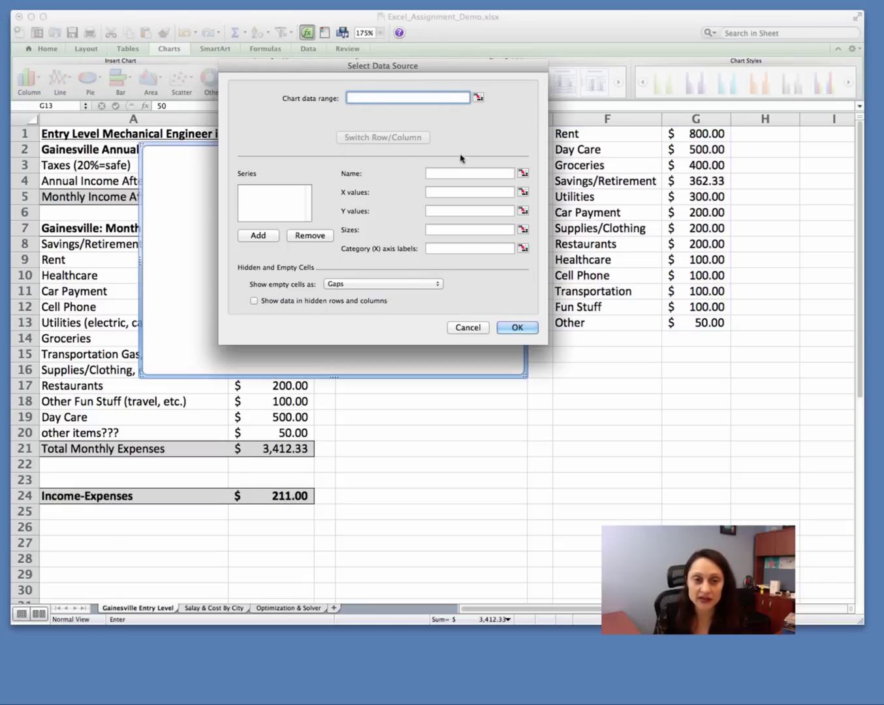
pyautogui.click(479, 99)
pyautogui.moveTo(576, 133); pyautogui.dragTo(700, 323)
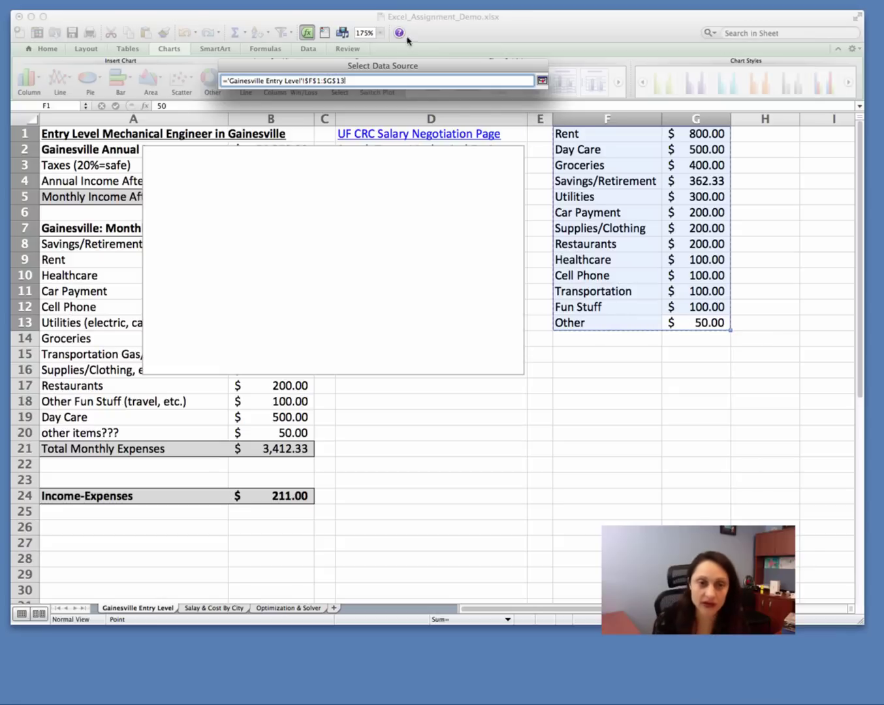
pyautogui.click(543, 81)
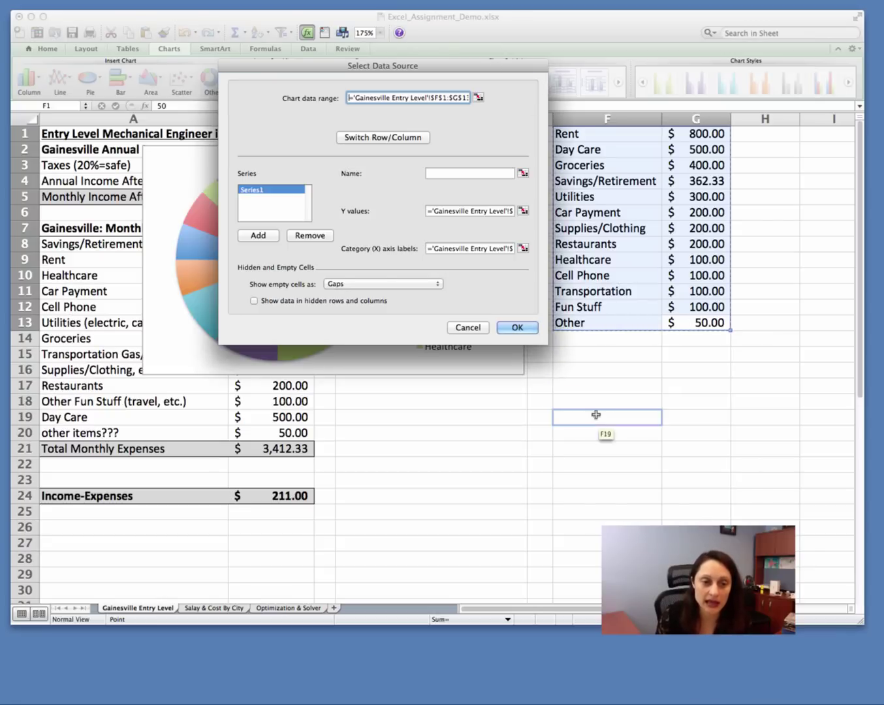
pyautogui.click(524, 328)
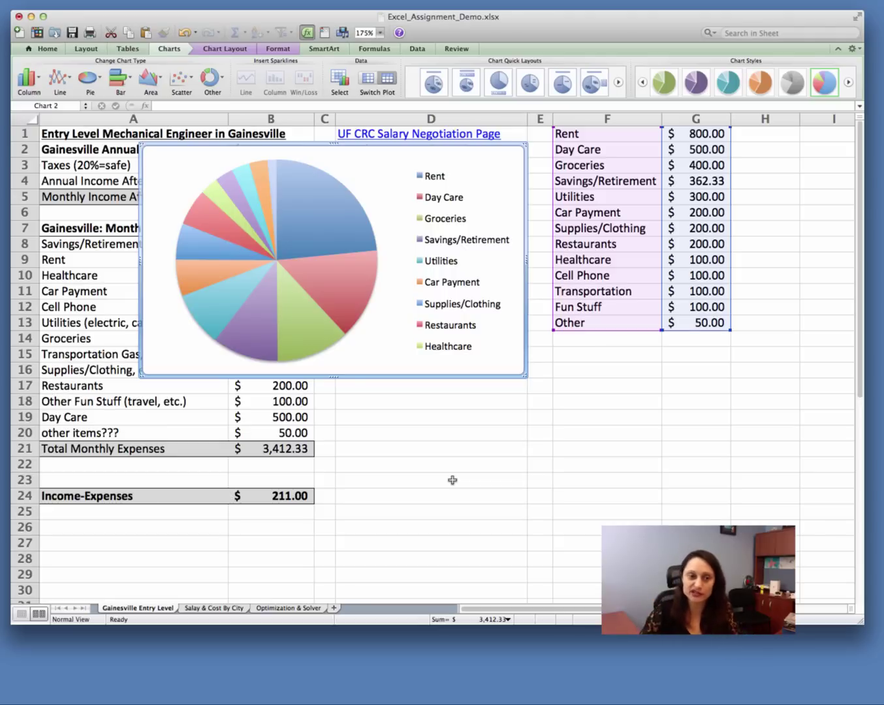
# Step: Move the pie chart's legend up toward the chart's upper edge and stretch it downward to fit all thirteen expense categories
pyautogui.moveTo(327, 193)
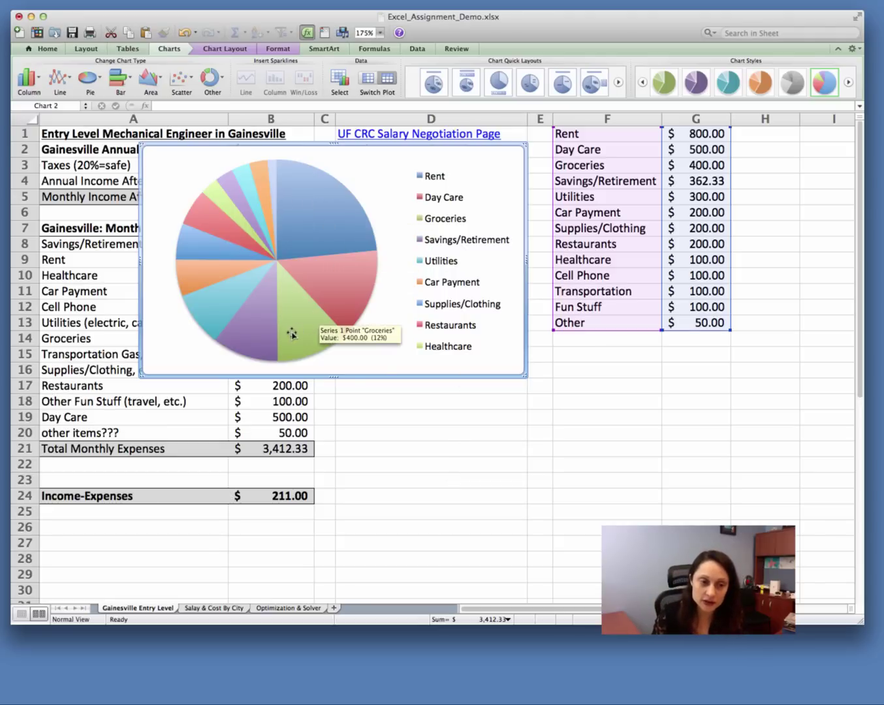
pyautogui.moveTo(236, 221)
pyautogui.moveTo(267, 196)
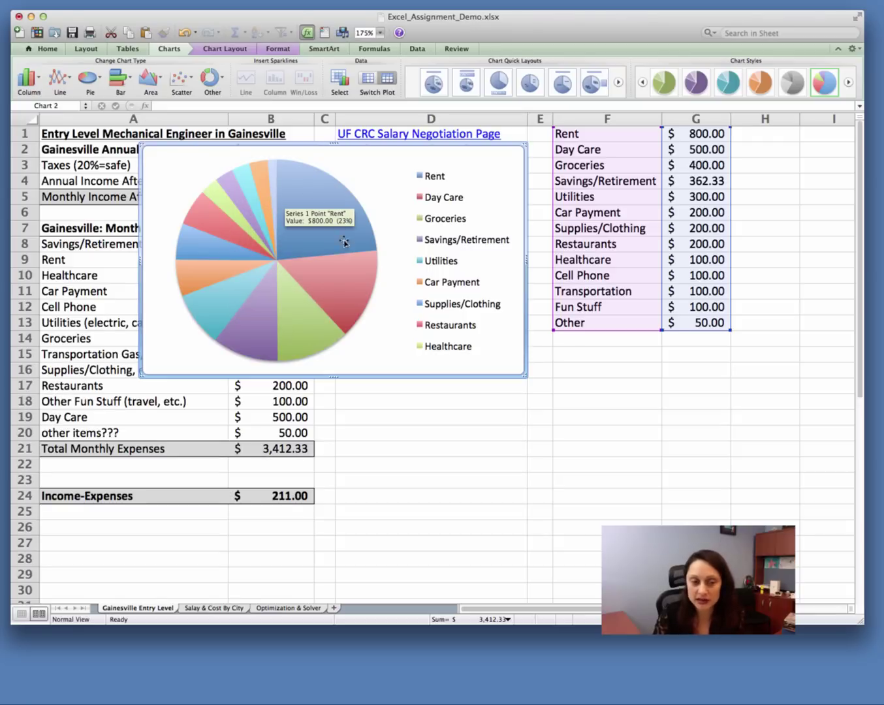
pyautogui.moveTo(209, 254)
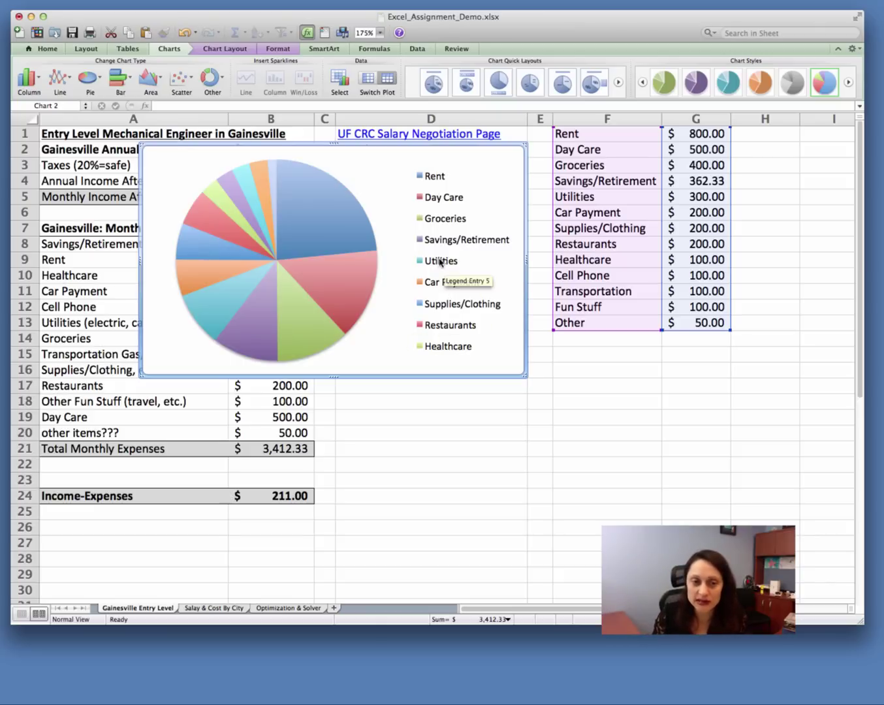
pyautogui.click(467, 183)
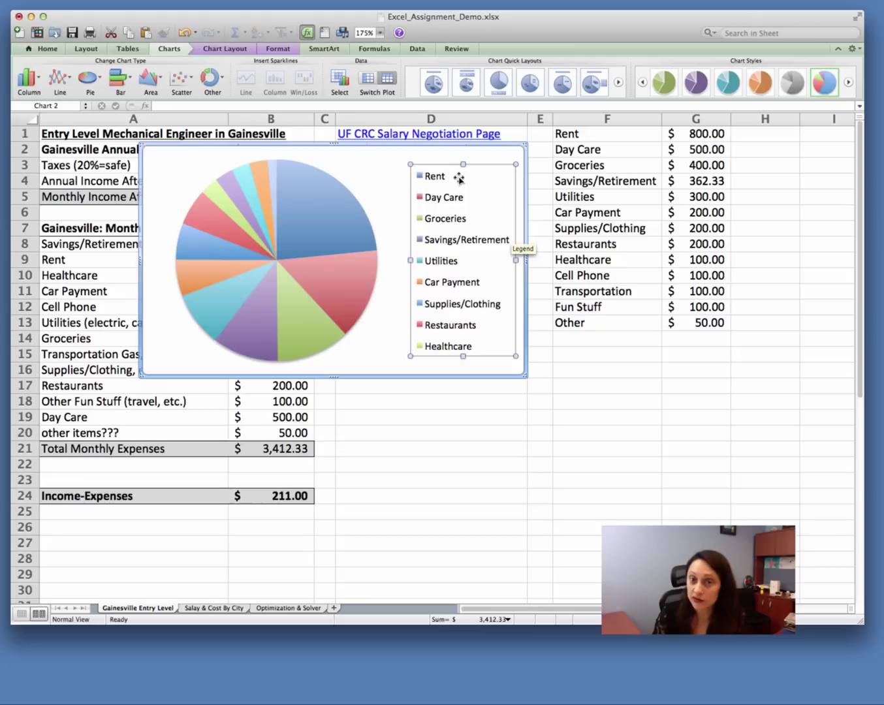
pyautogui.moveTo(458, 178); pyautogui.dragTo(449, 165)
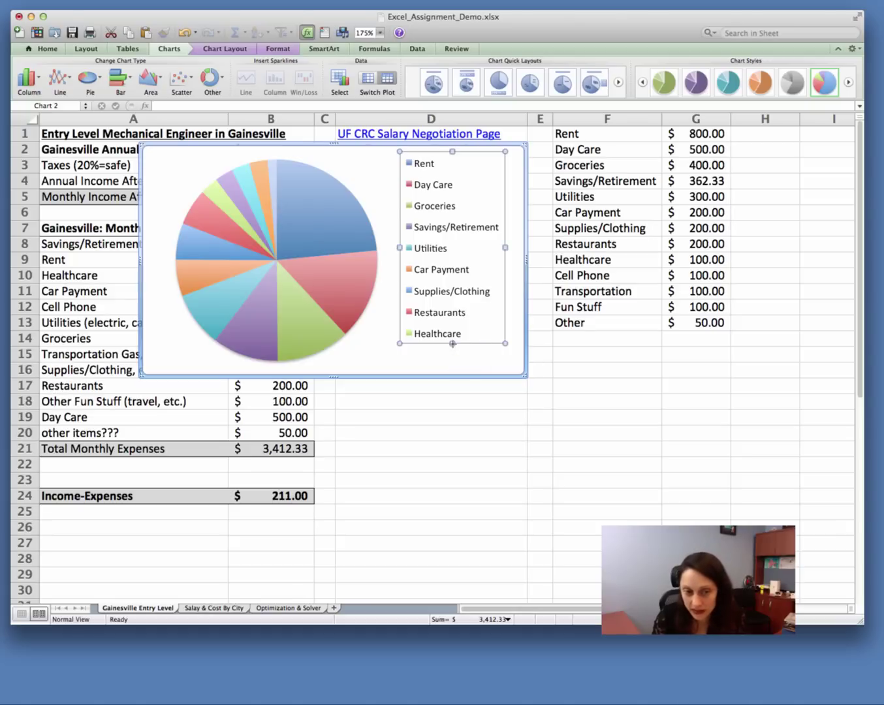
pyautogui.moveTo(451, 343); pyautogui.dragTo(452, 369)
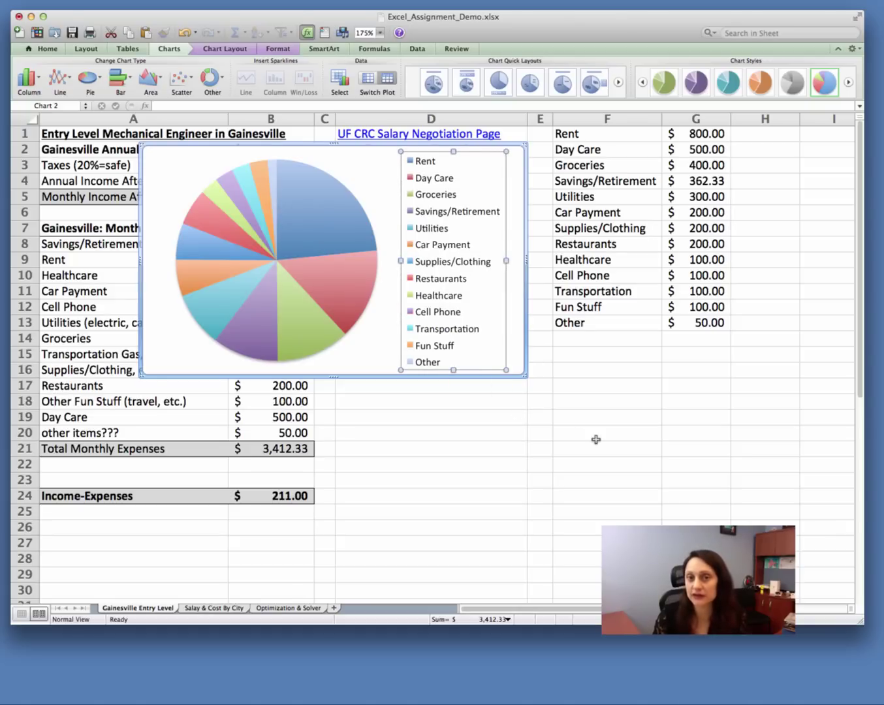
pyautogui.click(374, 352)
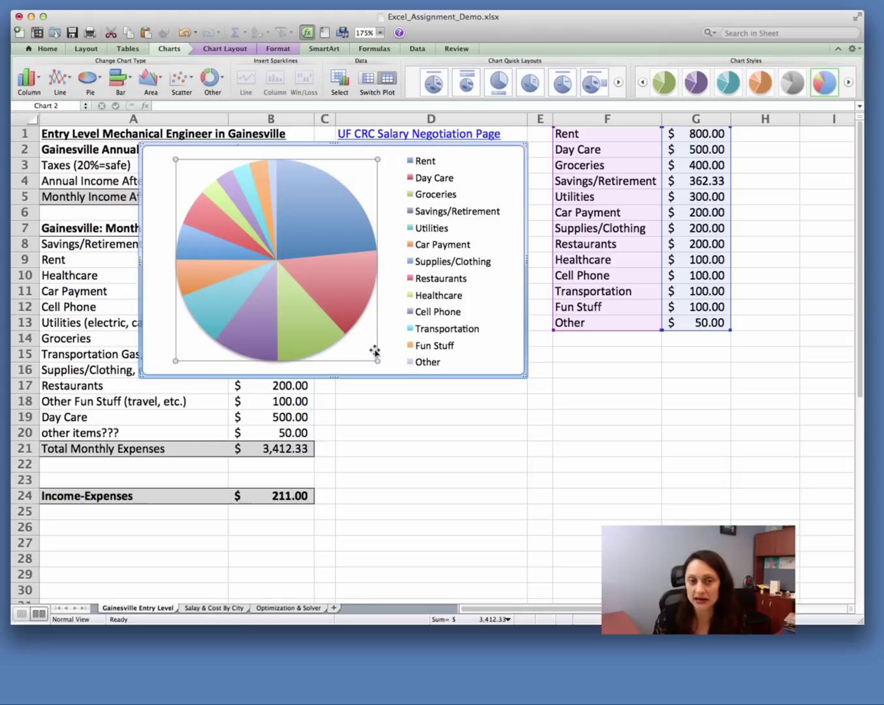
pyautogui.click(434, 318)
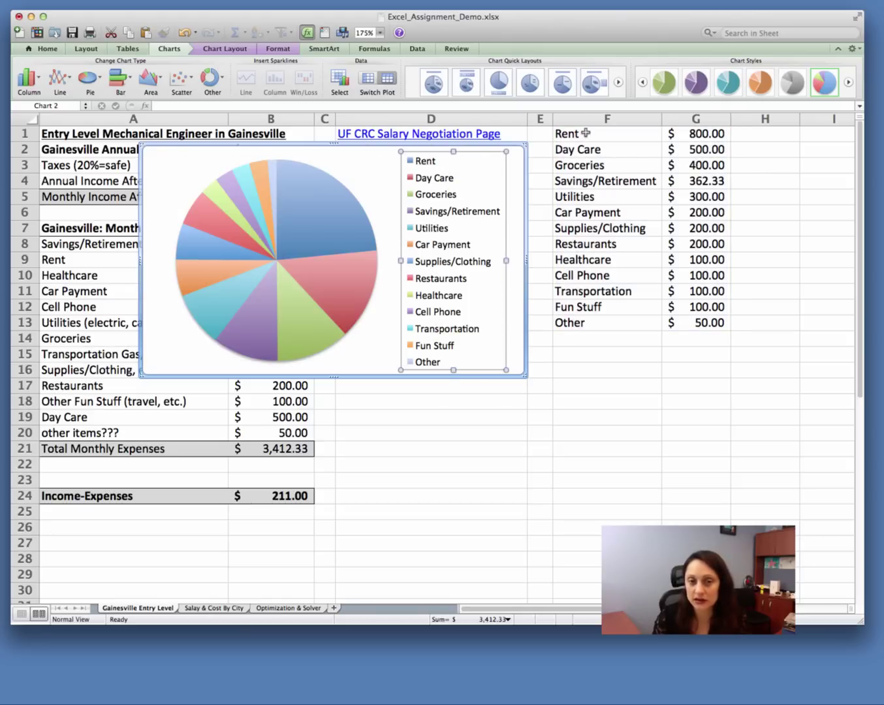
pyautogui.click(365, 174)
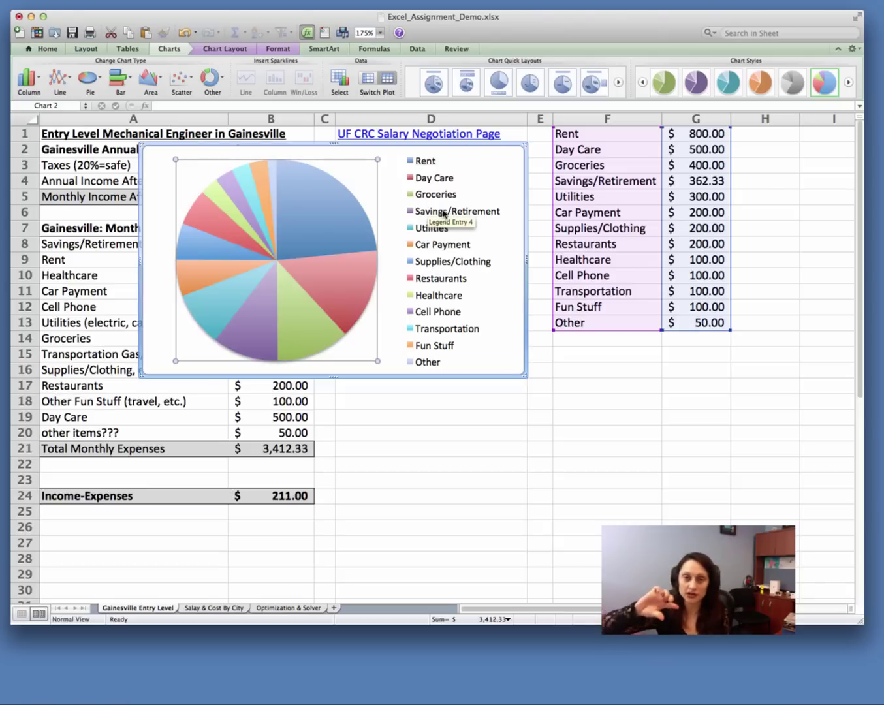
pyautogui.click(472, 185)
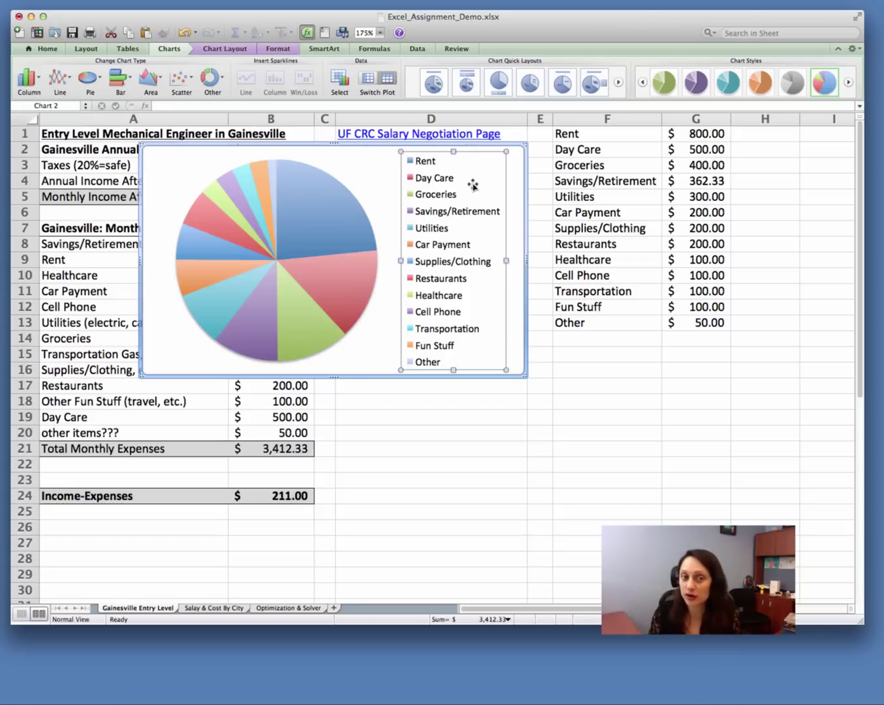
pyautogui.click(375, 168)
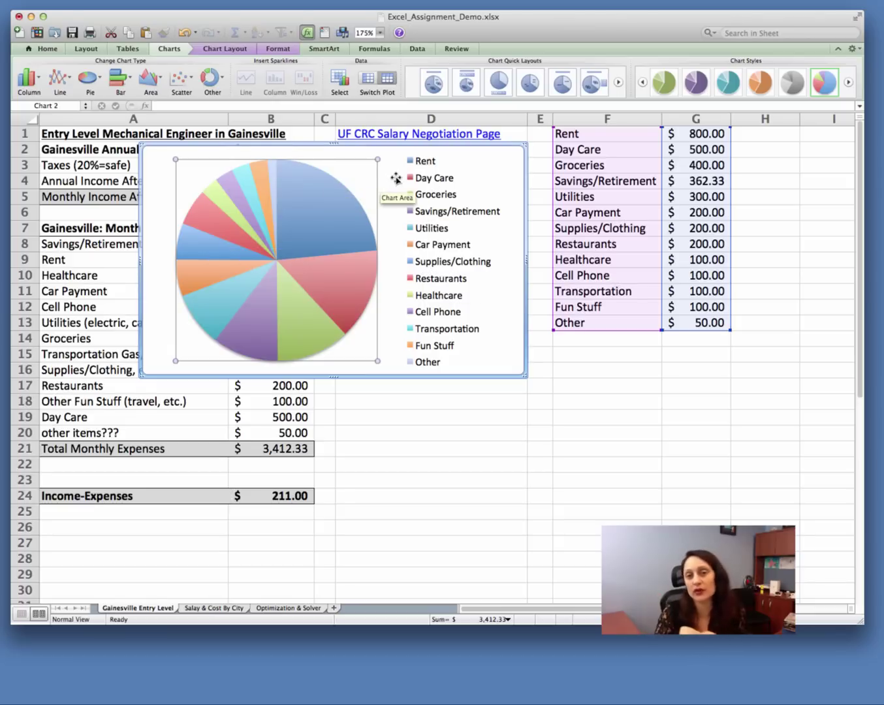
# Step: Add data labels to the pie slices and move the chart directly below the copied expense list
pyautogui.rightClick(306, 201)
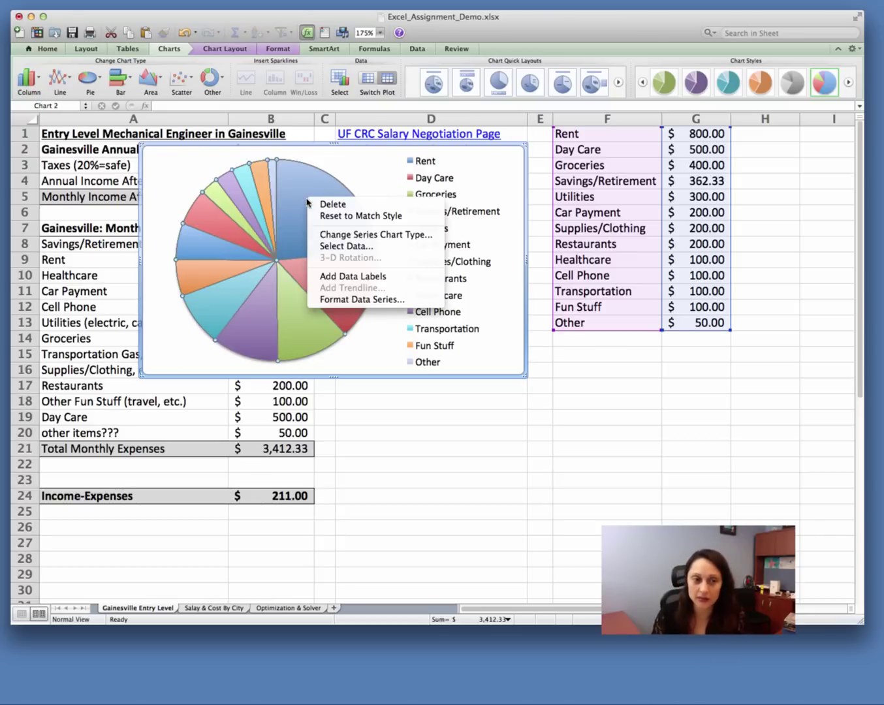
pyautogui.click(335, 278)
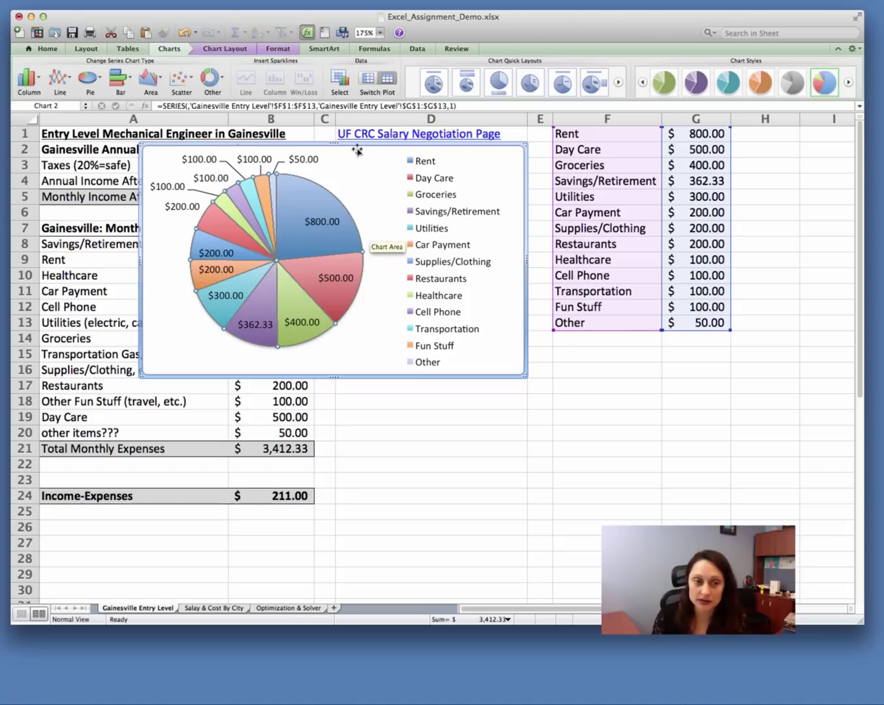
pyautogui.moveTo(356, 149); pyautogui.dragTo(563, 340)
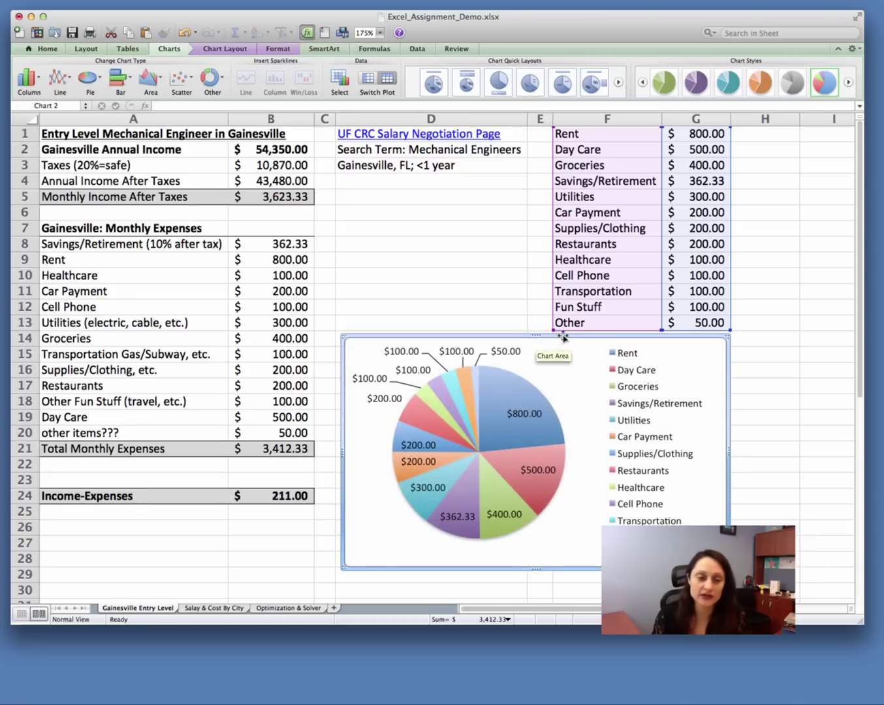